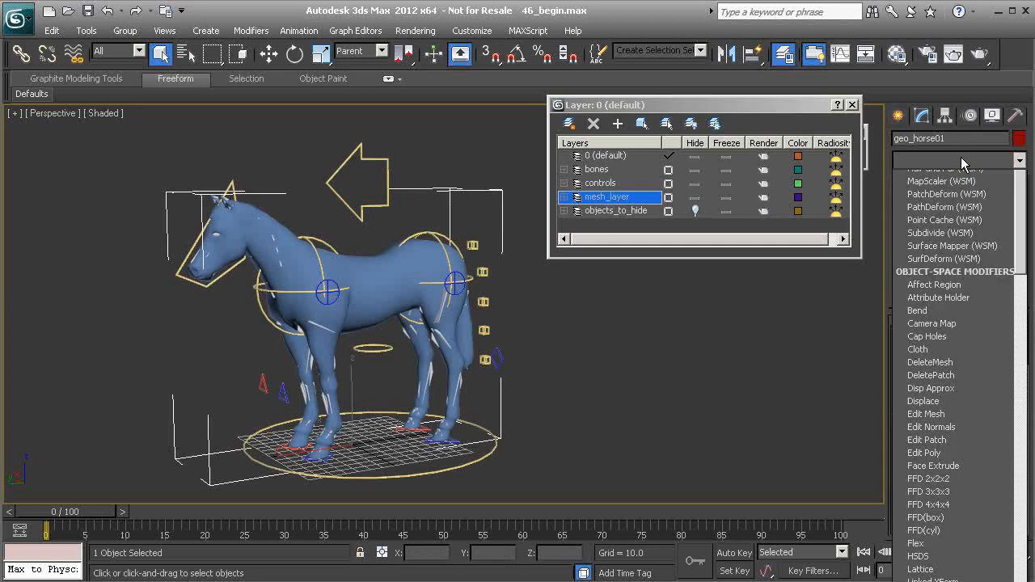
Apply a Skin modifier to geo_horse01 and add all bones whose names start with "Bn"
scroll(967, 272, "down", 10)
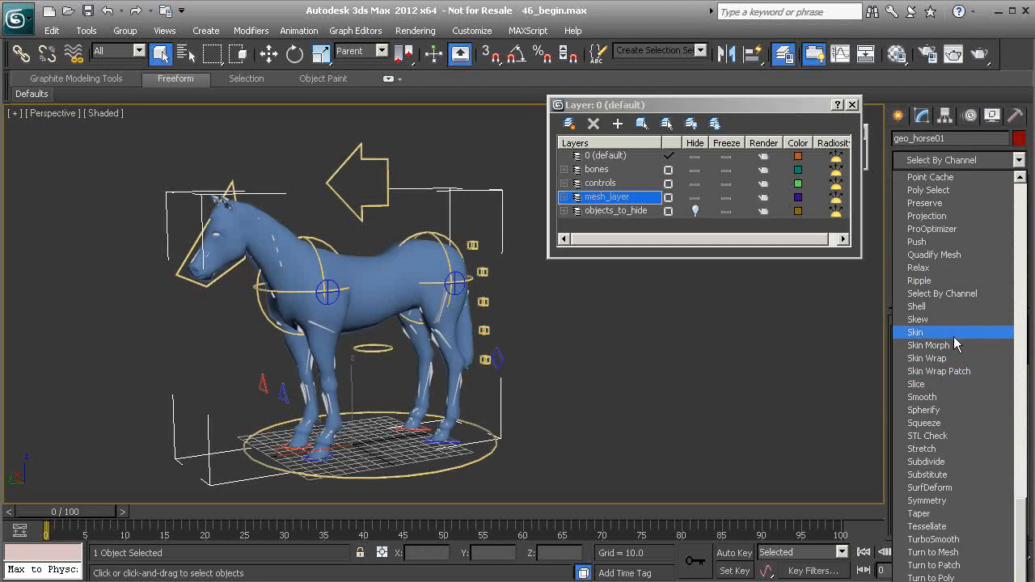
left_click(955, 331)
scroll(897, 421, "down", 5)
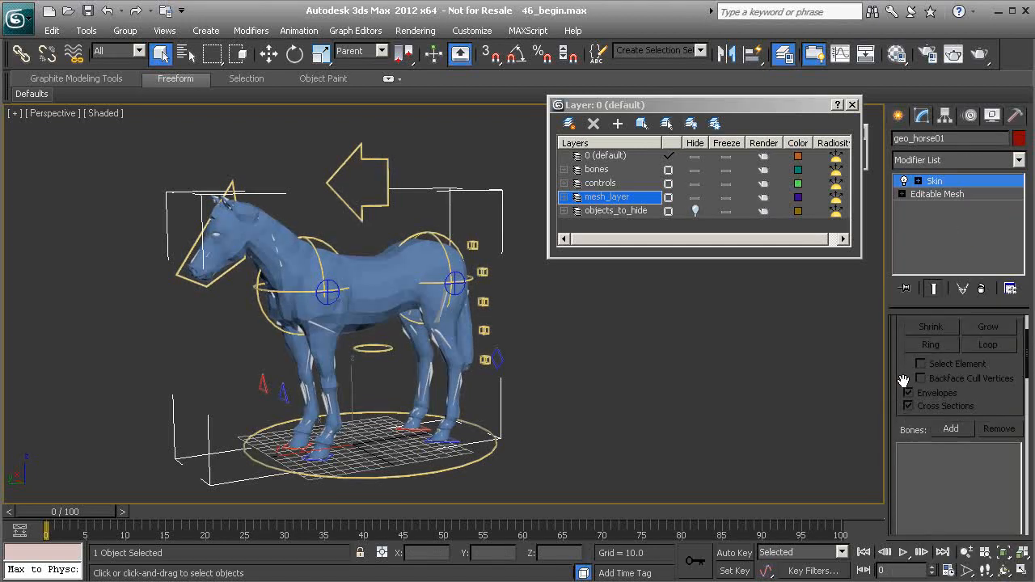
left_click(951, 363)
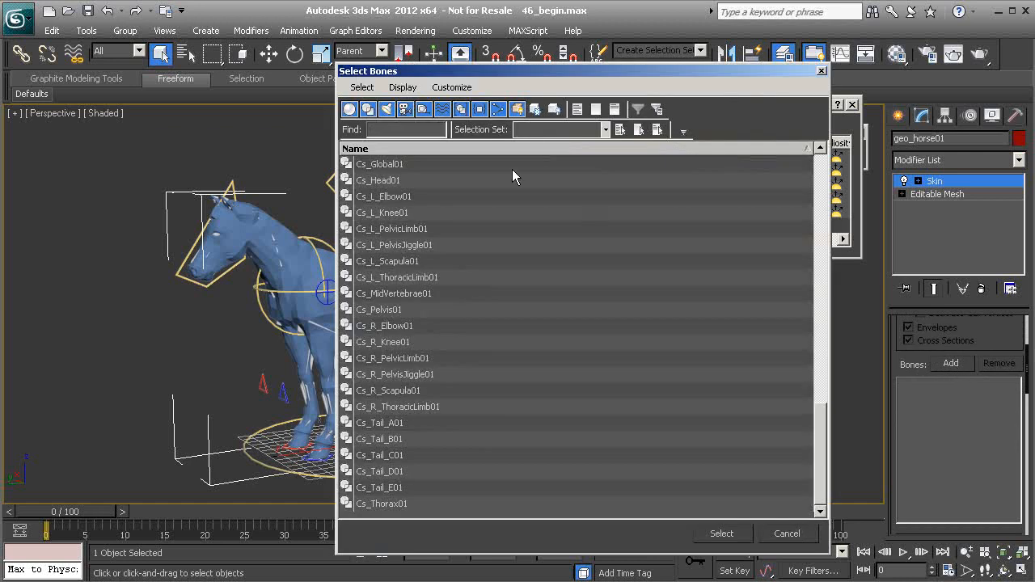
type("Bn")
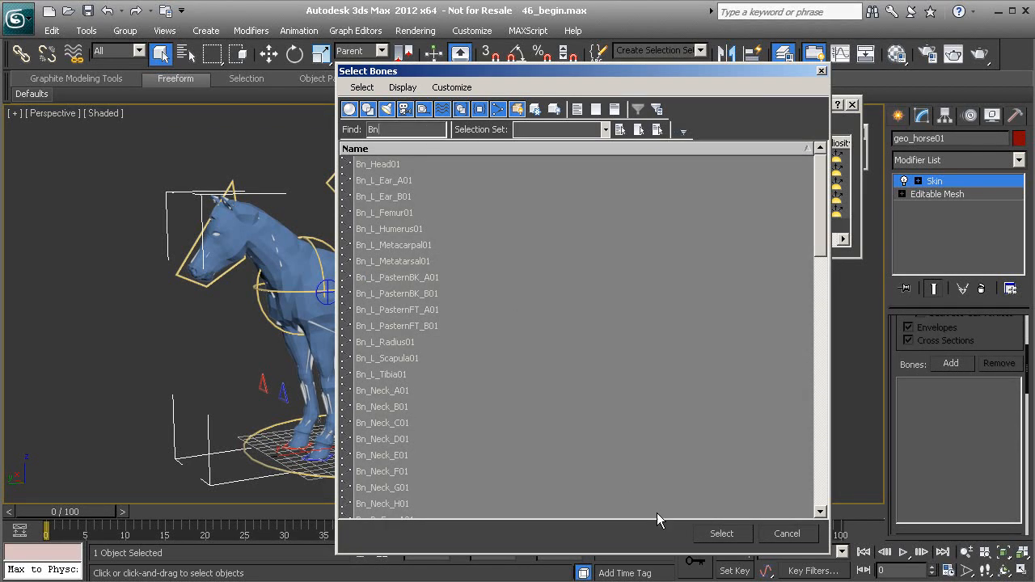
left_click(721, 534)
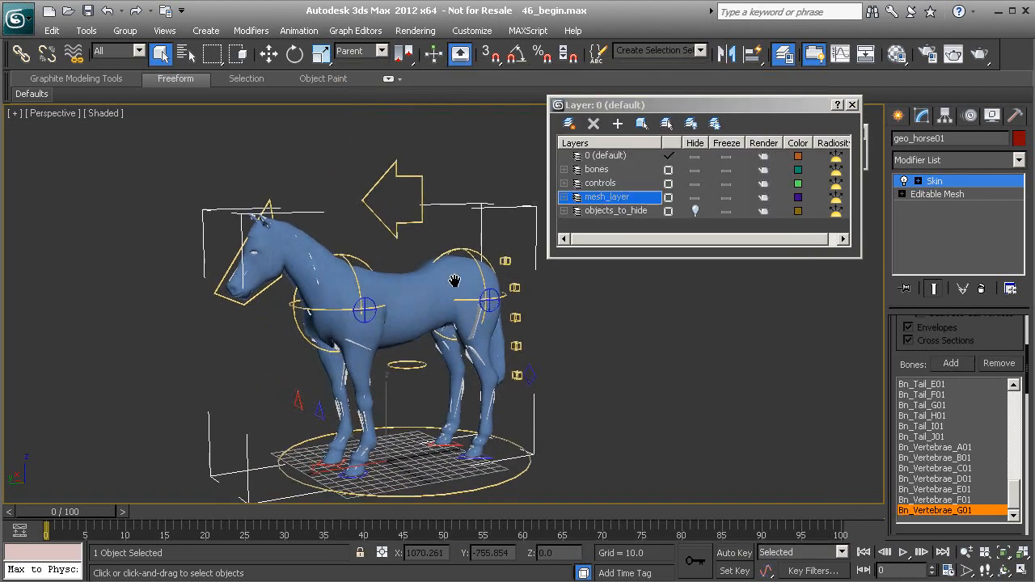
Freeze the mesh_layer layer
left_click(726, 198)
middle_click_drag(550, 324, 440, 317, "alt")
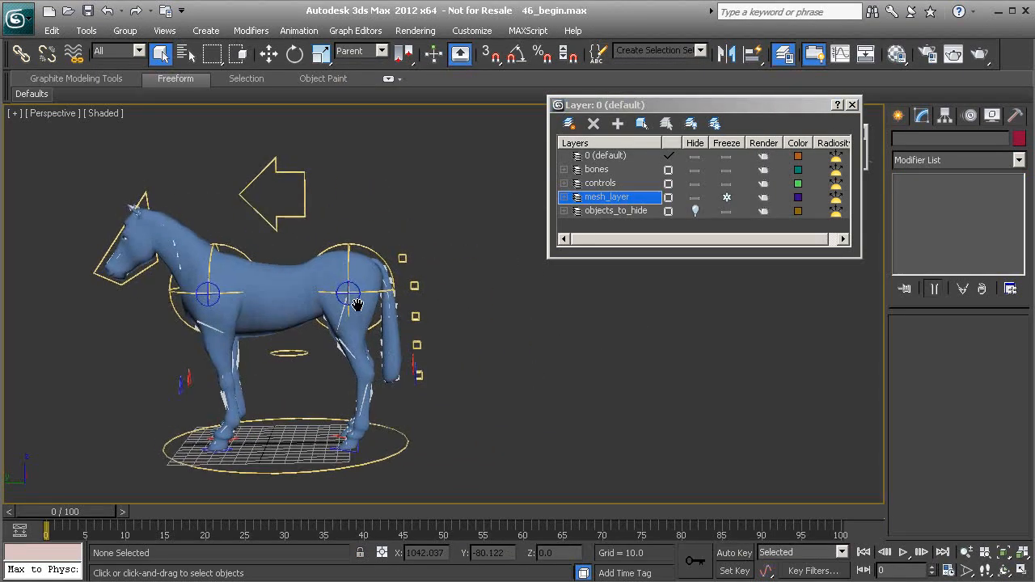
middle_click_drag(204, 364, 392, 410)
scroll(391, 411, "up", 1)
Test the skin by moving the head control in several directions, undoing each move
left_click(312, 229)
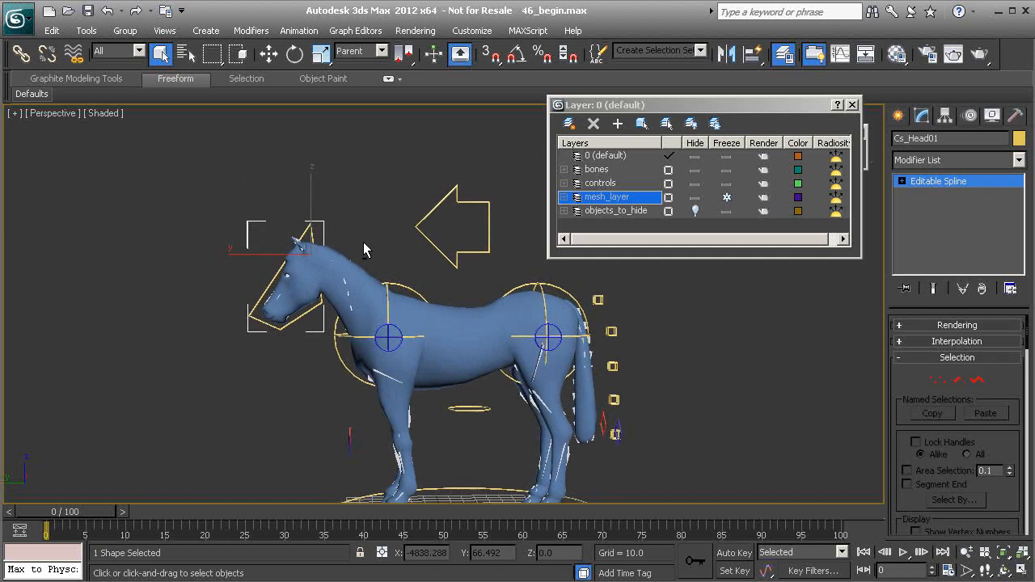
key("w")
left_click_drag(288, 222, 260, 268)
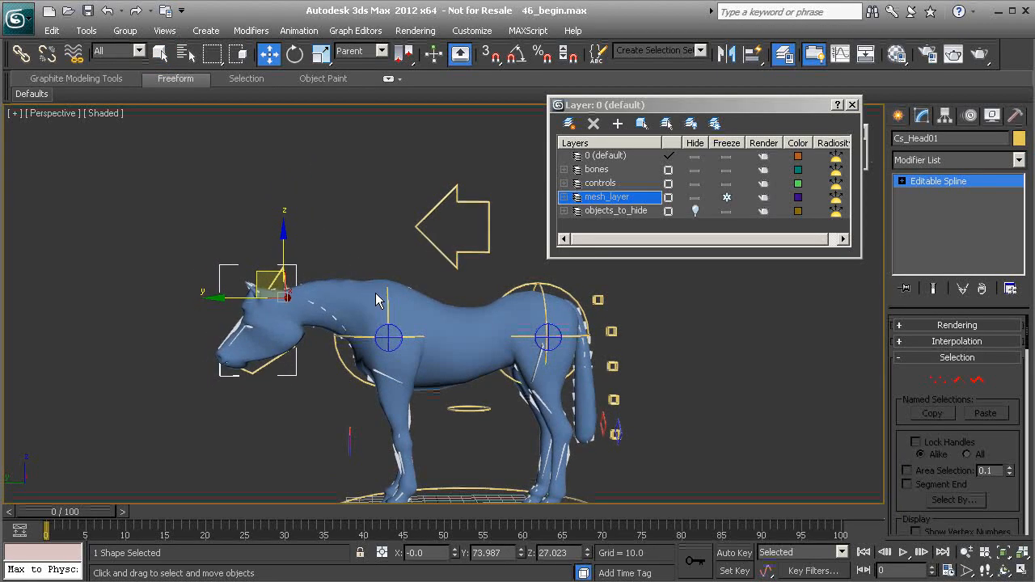
key("ctrl+z")
middle_click_drag(341, 289, 340, 277)
scroll(338, 275, "up", 1)
left_click_drag(269, 213, 260, 298)
key("ctrl+z")
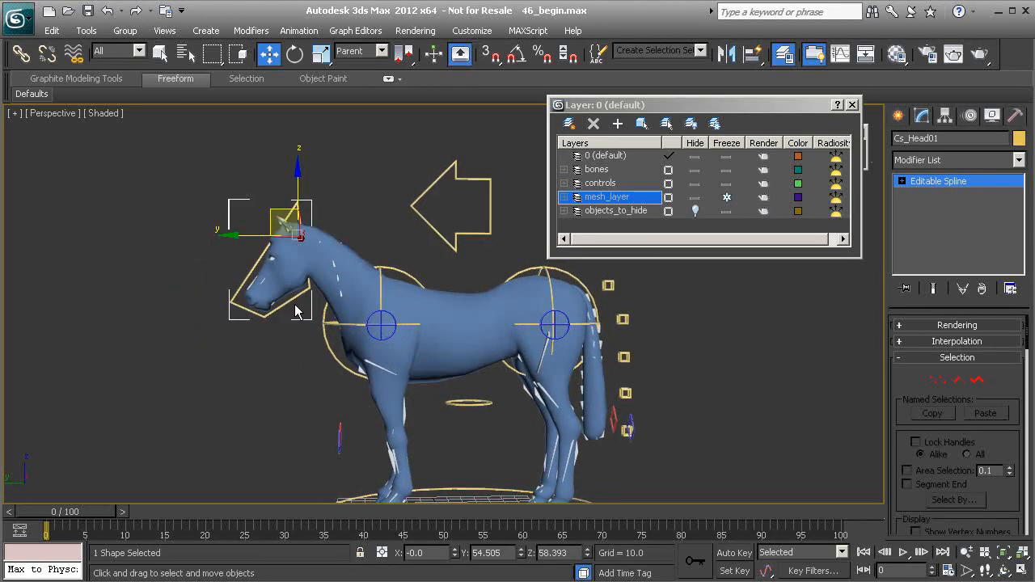
left_click_drag(268, 207, 214, 259)
key("ctrl+z")
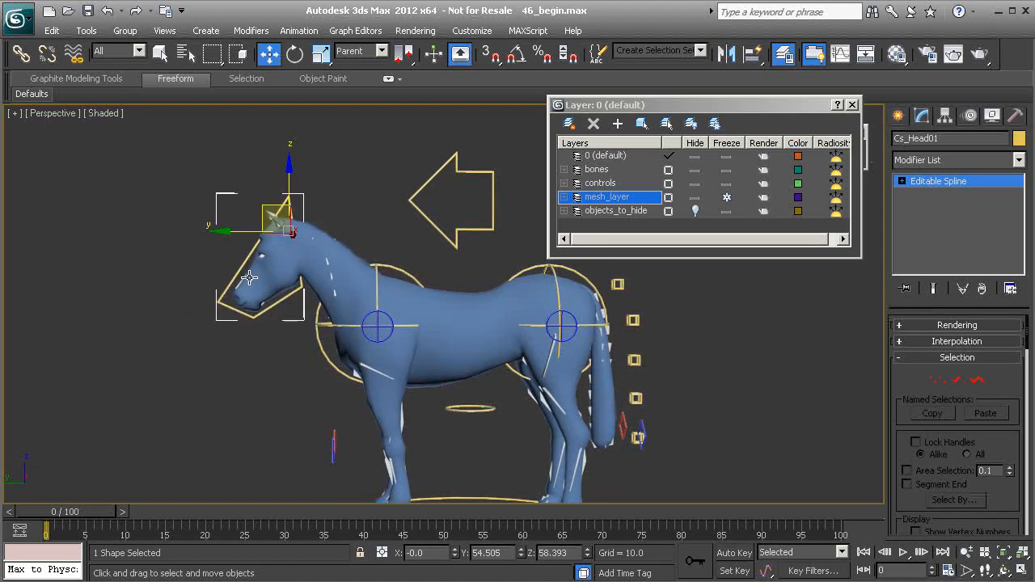
left_click_drag(266, 211, 226, 257)
key("ctrl+z")
Move the head control from a closer view to check the neck deformation, undoing the move
middle_click_drag(297, 282, 370, 317)
scroll(364, 327, "up", 2)
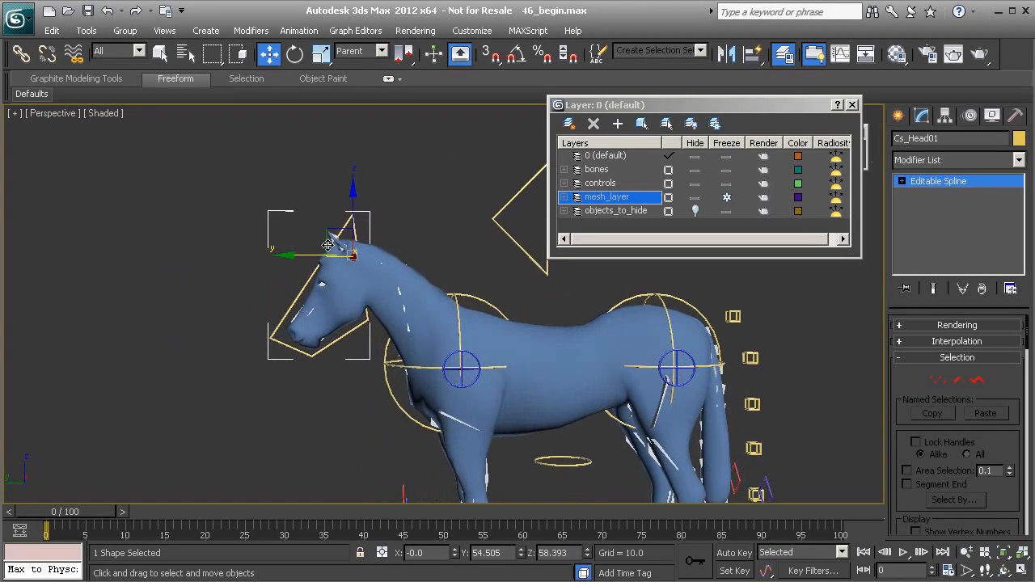
left_click_drag(330, 229, 264, 294)
key("ctrl+z")
middle_click_drag(353, 272, 271, 237)
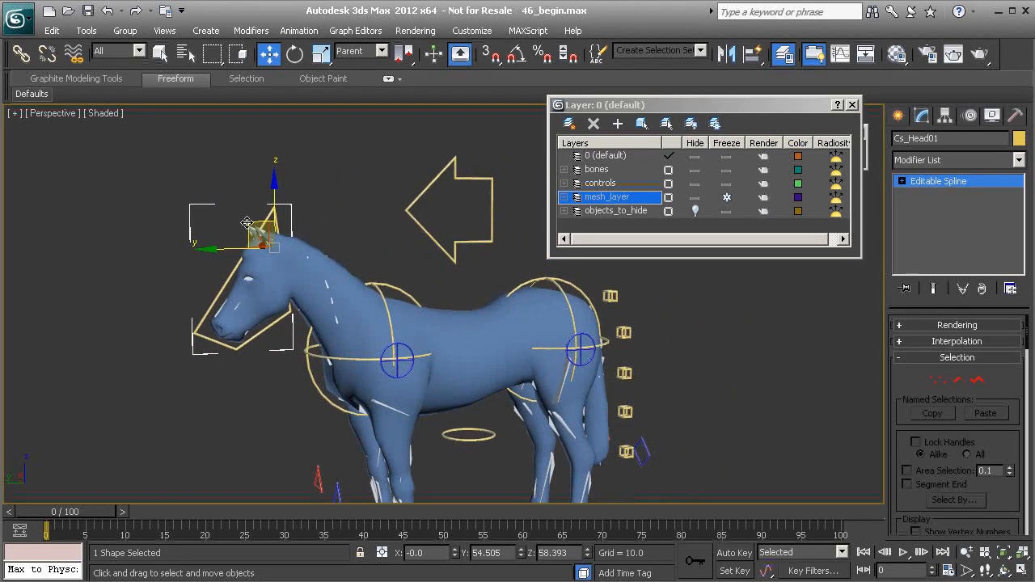
left_click_drag(246, 222, 239, 224)
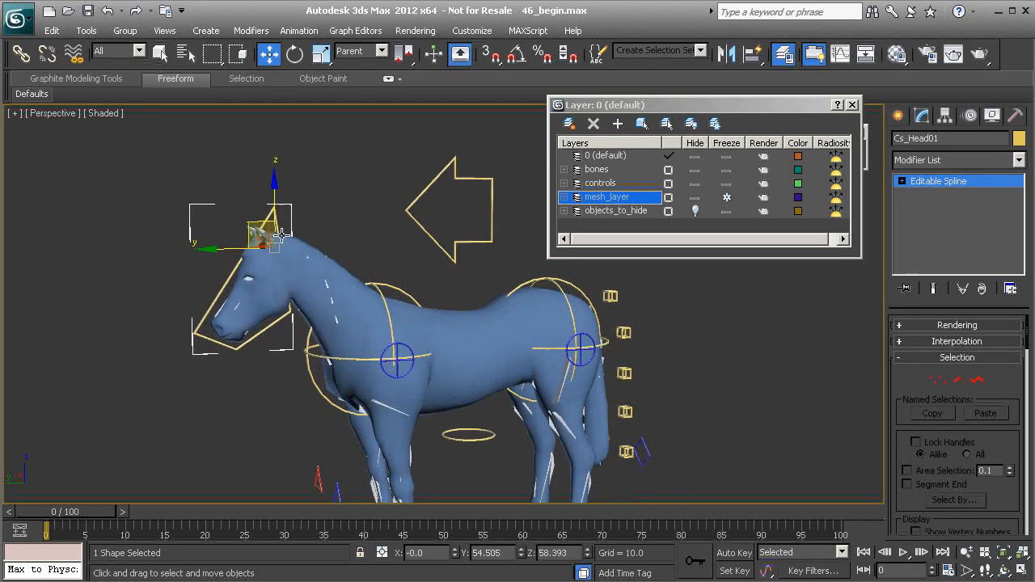
middle_click_drag(275, 211, 261, 220, "alt")
Rotate the head control to test the skin, cancelling and undoing the rotations
middle_click_drag(443, 344, 448, 321)
middle_click_drag(428, 286, 343, 340)
scroll(290, 286, "up", 2)
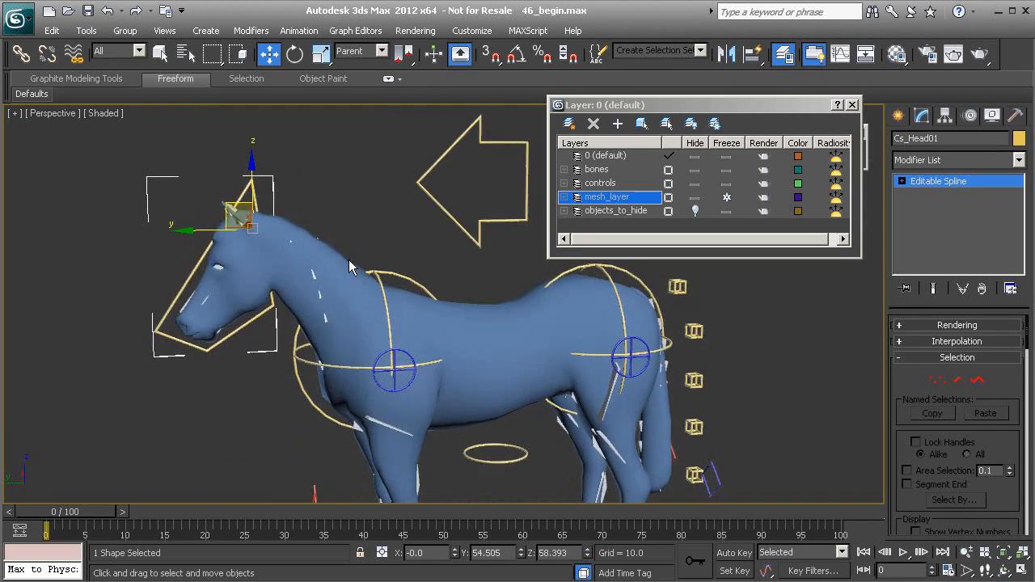
key("e")
left_click_drag(262, 197, 291, 205)
right_click(293, 208)
middle_click_drag(417, 289, 353, 274)
left_click(480, 241)
middle_click_drag(480, 241, 437, 235)
left_click_drag(431, 239, 407, 146)
middle_click_drag(392, 297, 309, 324, "alt")
key("ctrl+z")
Test the front left leg control by rotating and lifting it, undoing each change
middle_click_drag(240, 338, 316, 298)
middle_click_drag(283, 390, 293, 321)
middle_click_drag(372, 317, 269, 324)
mouse_move(229, 378)
middle_mouse_down()
mouse_move(264, 339)
mouse_move(330, 301)
middle_mouse_up()
left_click(283, 394)
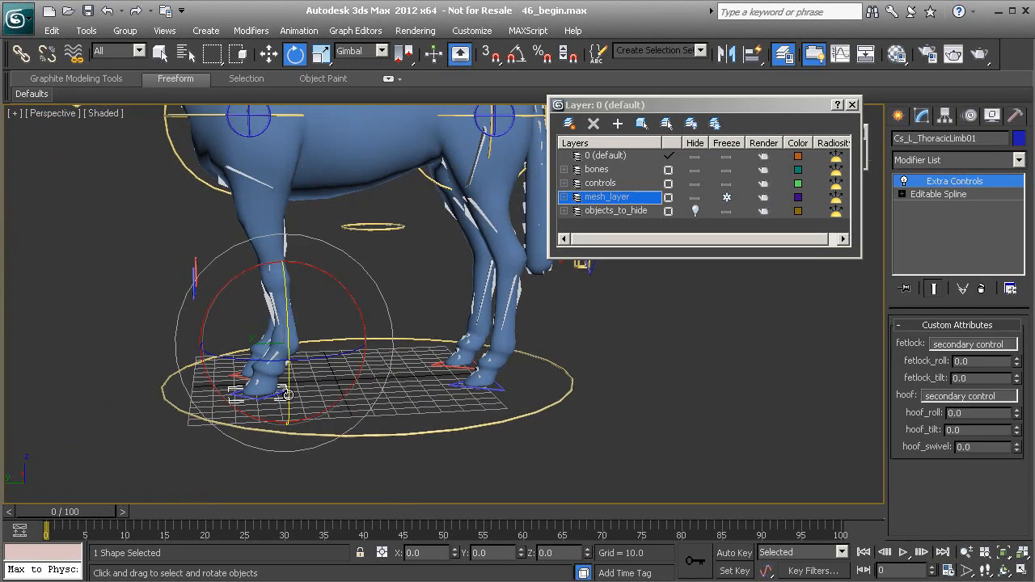
middle_click_drag(312, 404, 322, 385, "alt")
key("w")
left_click_drag(263, 318, 219, 267)
key("ctrl+z")
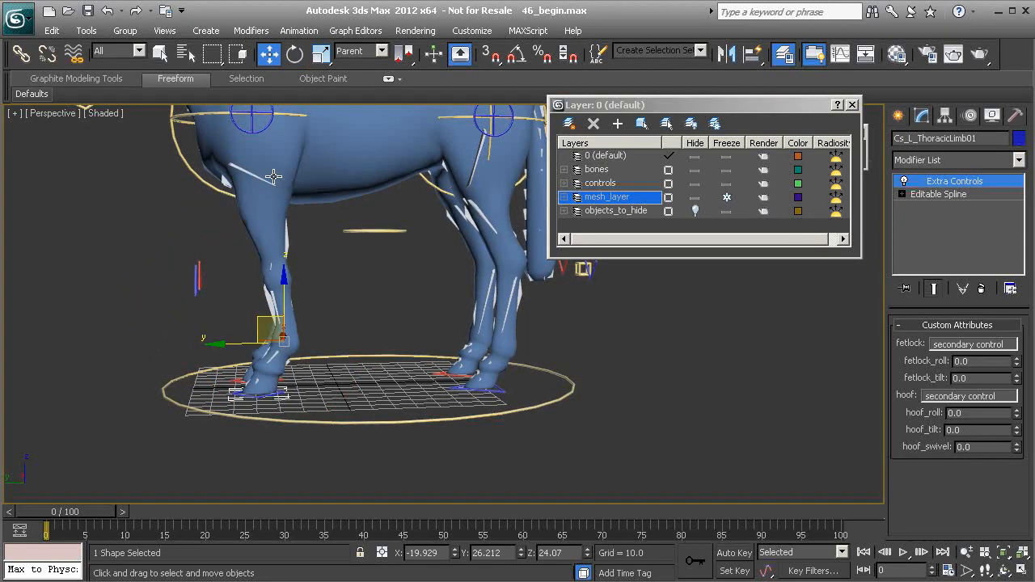
middle_click_drag(273, 210, 246, 264)
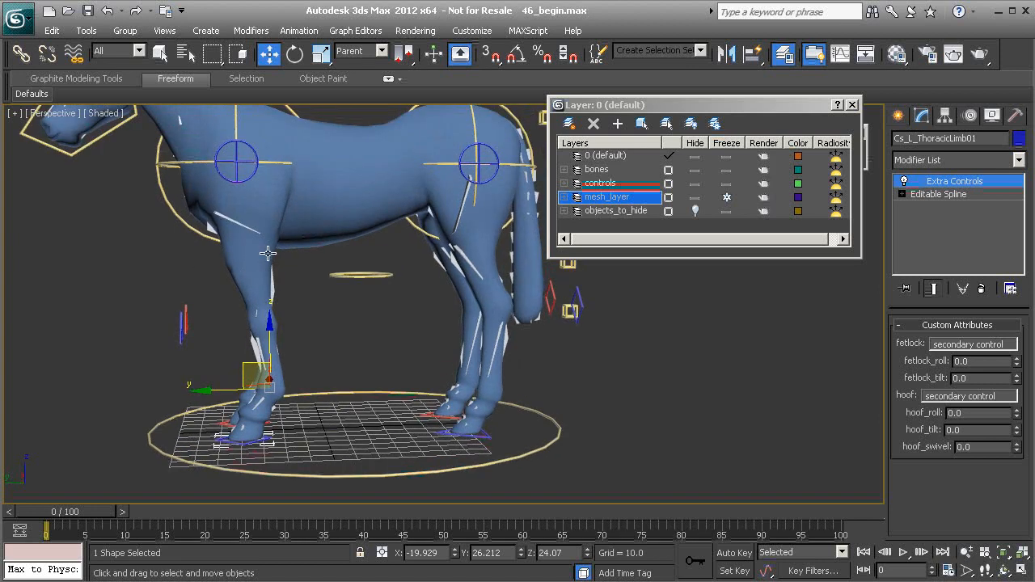
left_click_drag(244, 368, 203, 308)
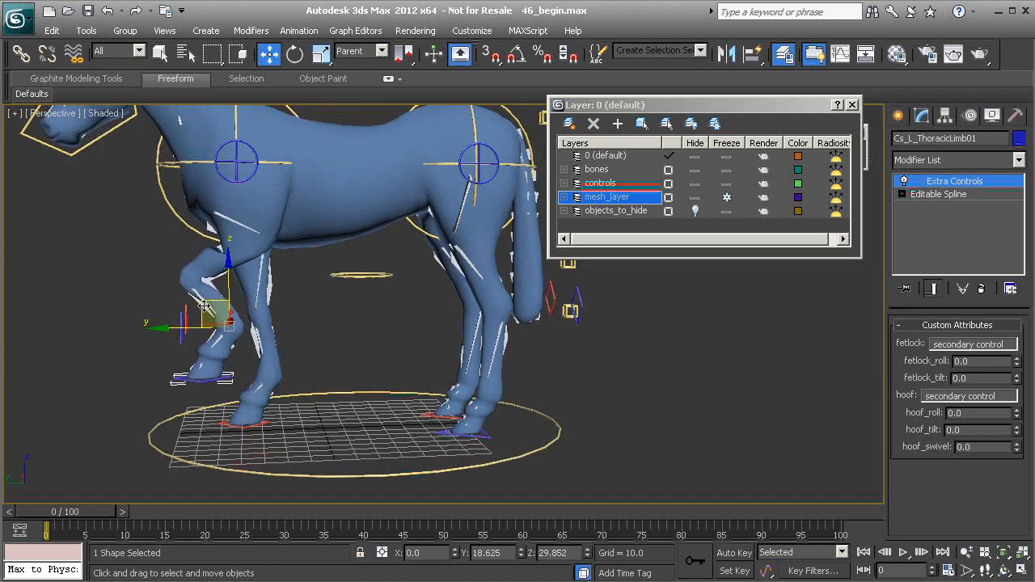
key("ctrl+z")
Test the rear left leg control by lifting it and undoing the move
middle_click_drag(250, 250, 348, 388, "alt")
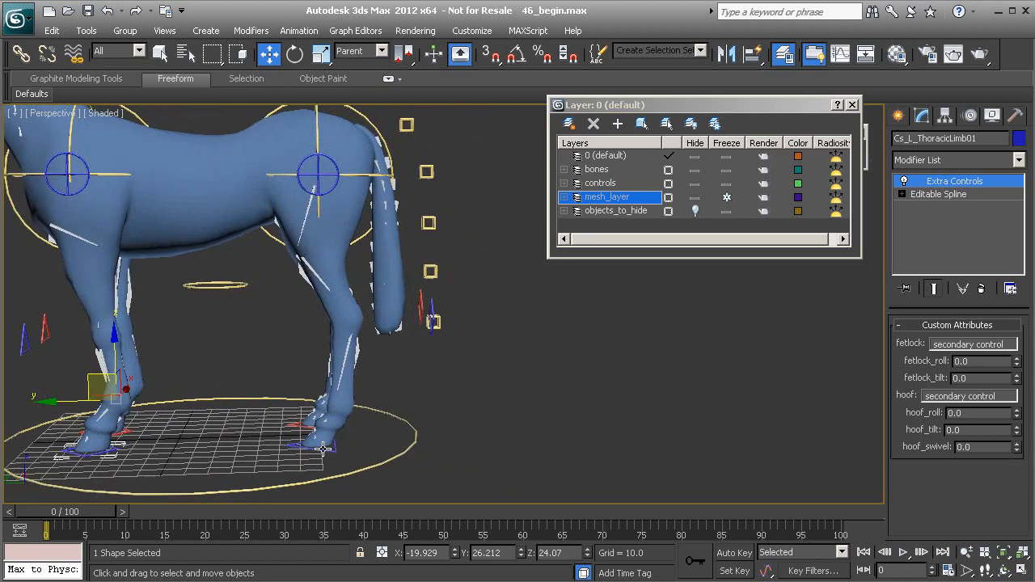
left_click(332, 452)
left_click_drag(305, 393, 239, 320)
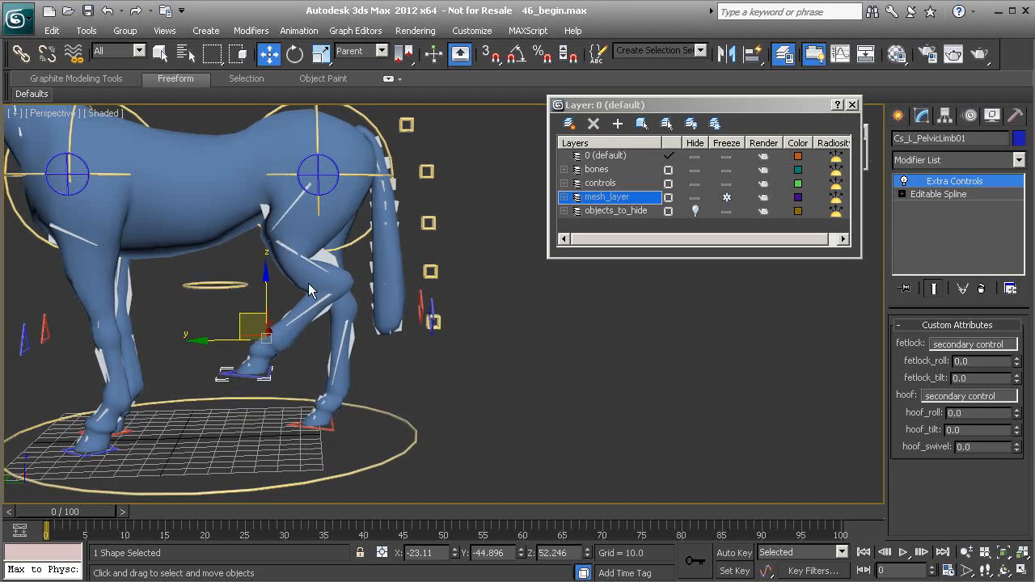
key("ctrl+z")
Test the rear leg control's fetlock_roll attribute by dragging its value, undoing the change
middle_click_drag(327, 364, 355, 364, "alt")
scroll(359, 397, "up", 1)
middle_click_drag(387, 442, 398, 434)
scroll(398, 433, "up", 2)
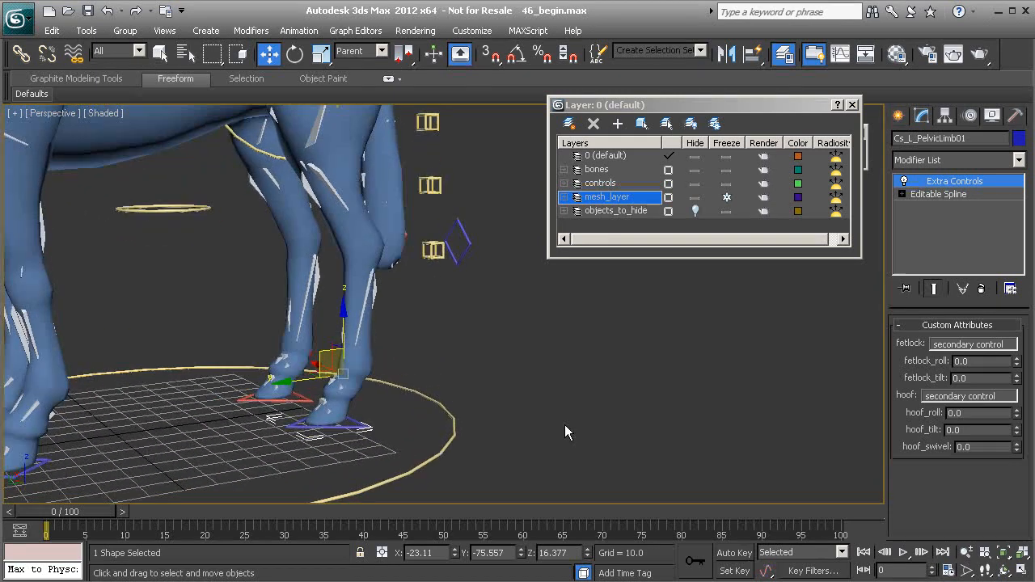
left_click_drag(1015, 361, 898, 560)
key("ctrl+z")
middle_click_drag(395, 436, 354, 396, "alt")
scroll(329, 432, "up", 3)
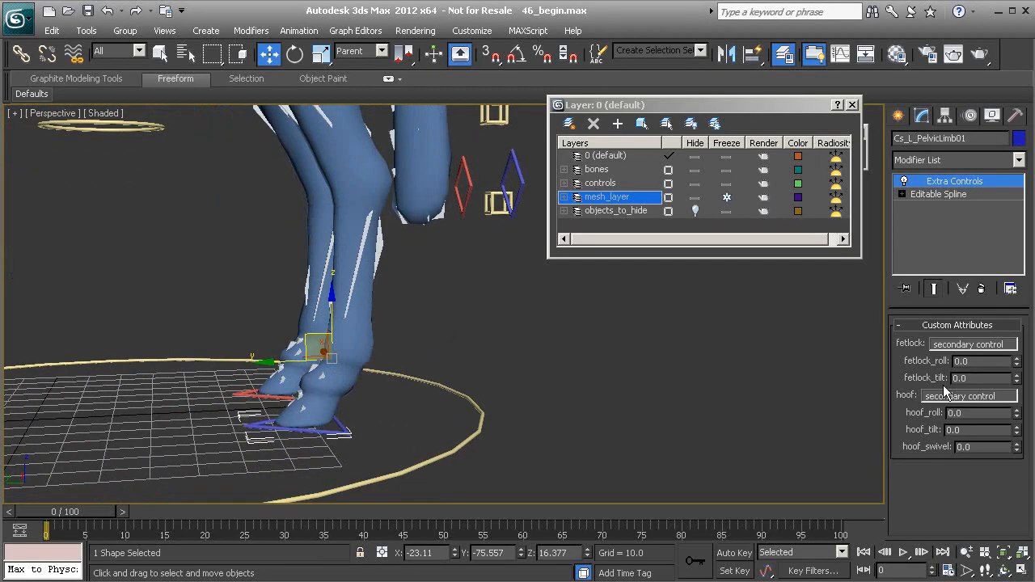
left_click_drag(1017, 365, 1017, 441)
left_click_drag(953, 552, 952, 3)
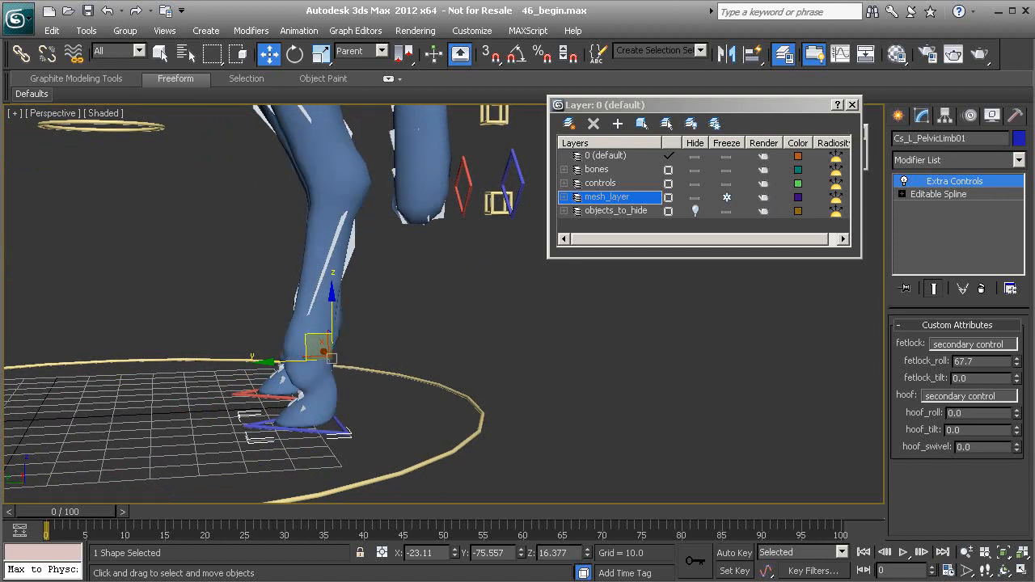
key("ctrl+z")
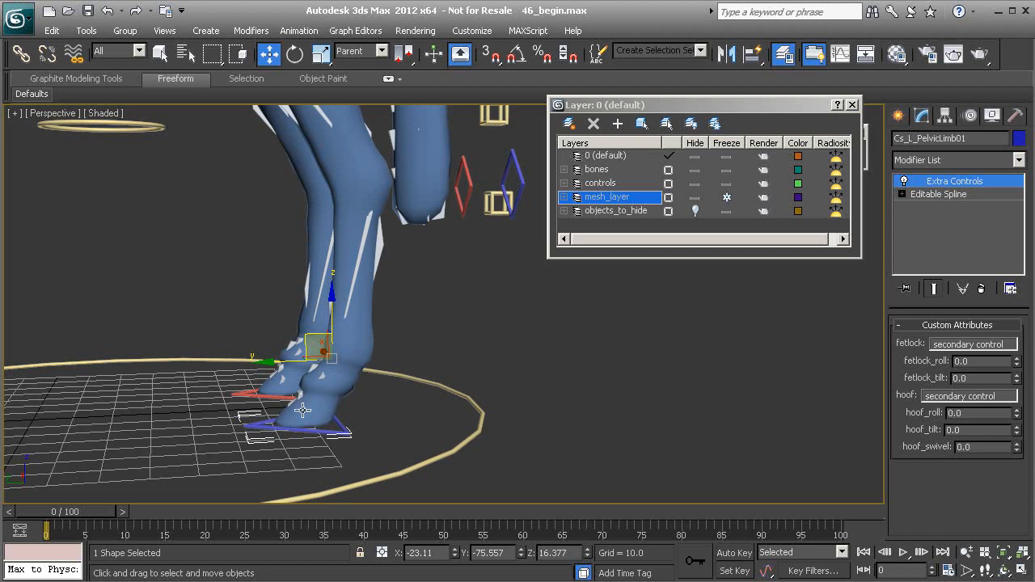
Test the lower tail controls by dragging them, cancelling each move
scroll(333, 372, "down", 6)
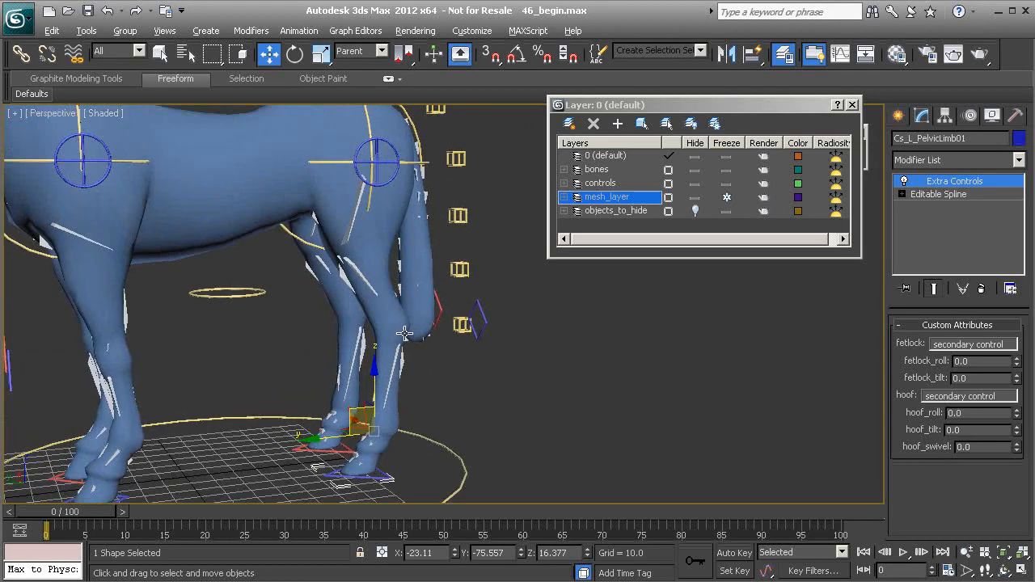
middle_click_drag(426, 363, 395, 386)
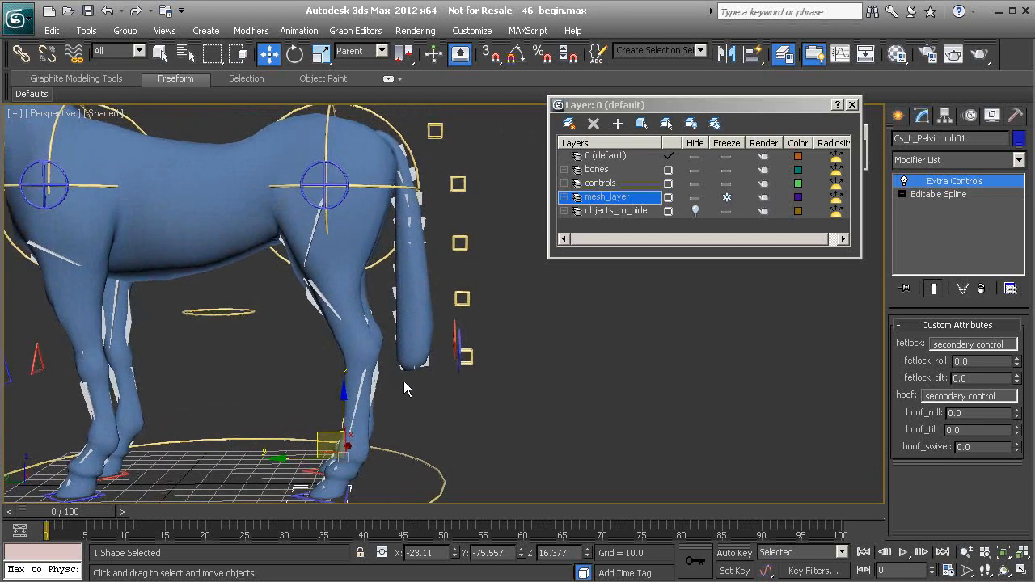
left_click(466, 298)
left_click_drag(392, 287, 462, 266)
right_click(462, 267)
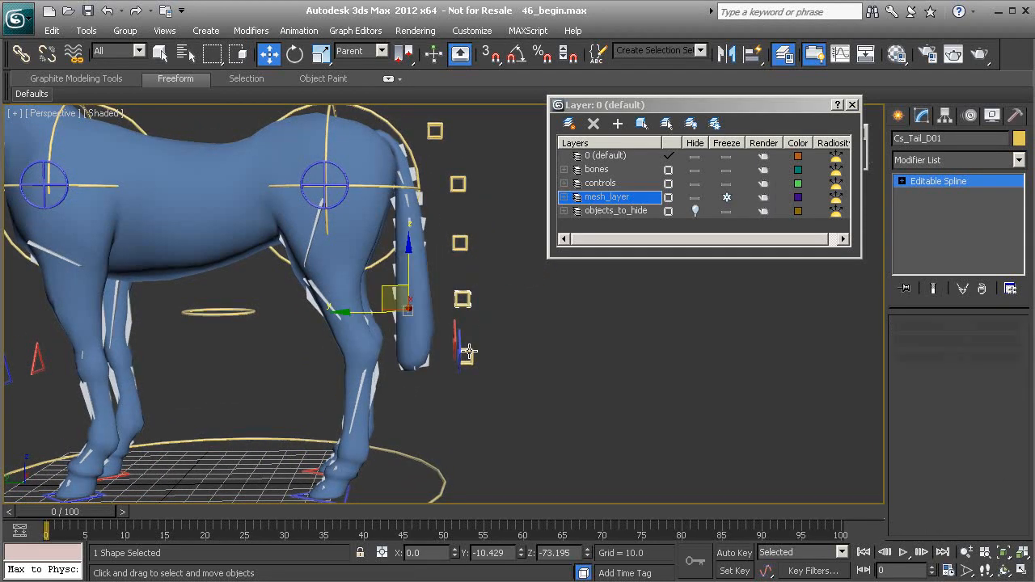
left_click(466, 354)
left_click_drag(393, 348, 479, 312)
right_click(478, 312)
Drag the middle tail control to check the tail bending, cancelling each move
left_click(465, 249)
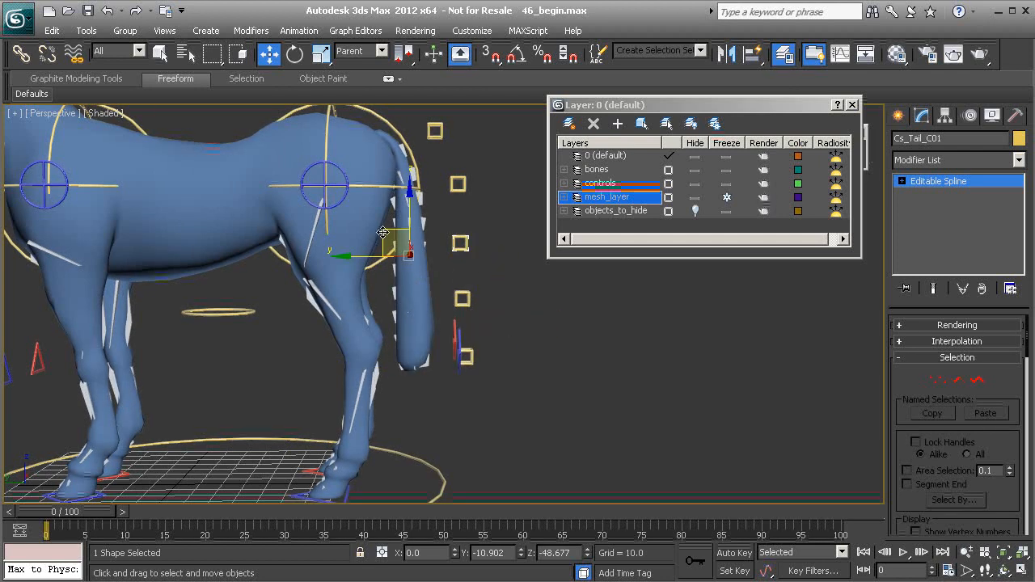
left_click_drag(386, 233, 505, 238)
right_click(505, 238)
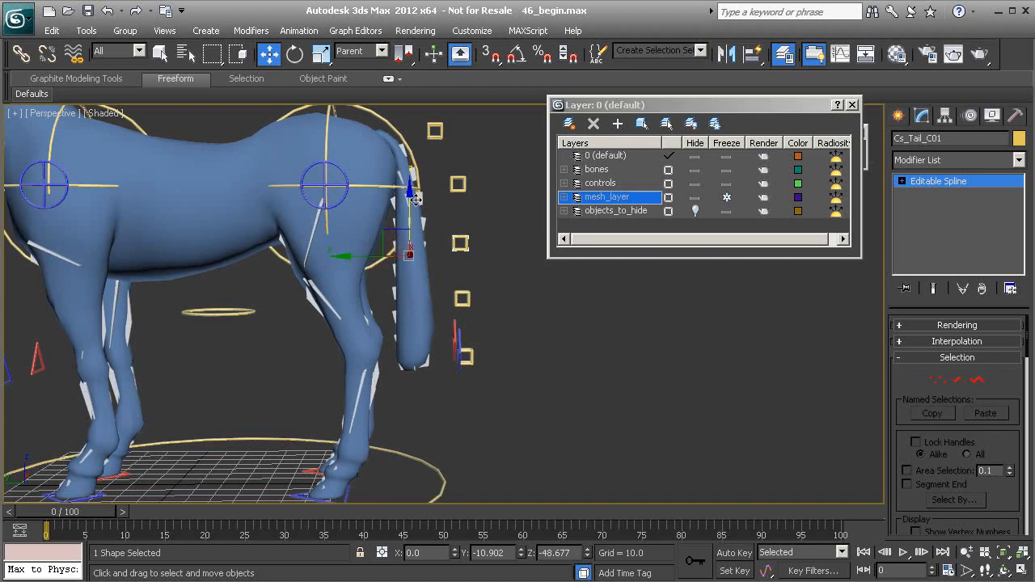
middle_click_drag(423, 284, 463, 259, "alt")
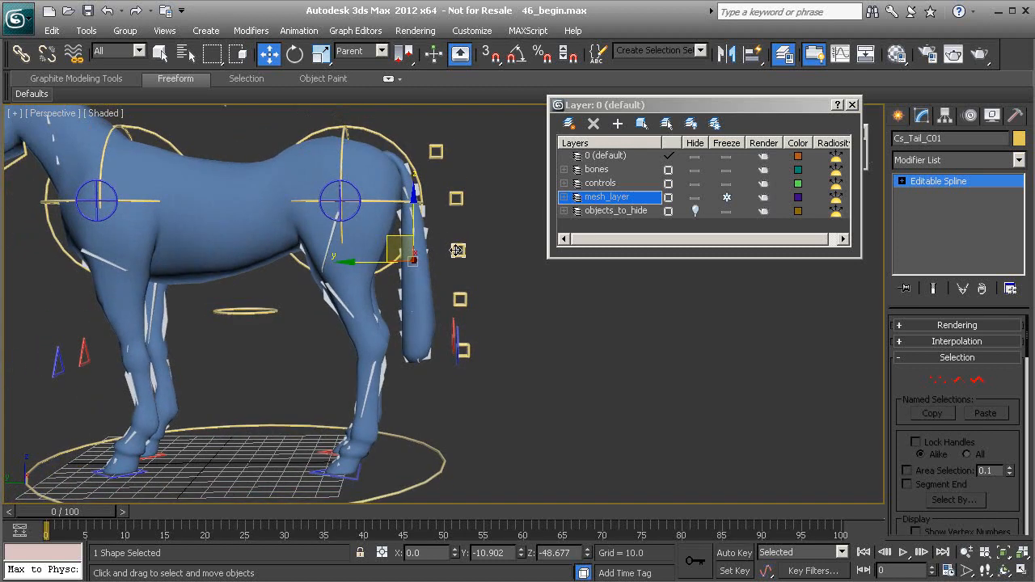
left_click_drag(393, 237, 443, 239)
right_click(443, 239)
Select the base tail control and try moving and rotating it, cancelling each change
middle_click_drag(444, 178, 417, 263)
scroll(417, 263, "up", 1)
left_click(405, 217)
middle_click_drag(416, 219, 420, 247)
key("e")
left_click_drag(427, 221, 404, 268)
right_click(405, 267)
key("w")
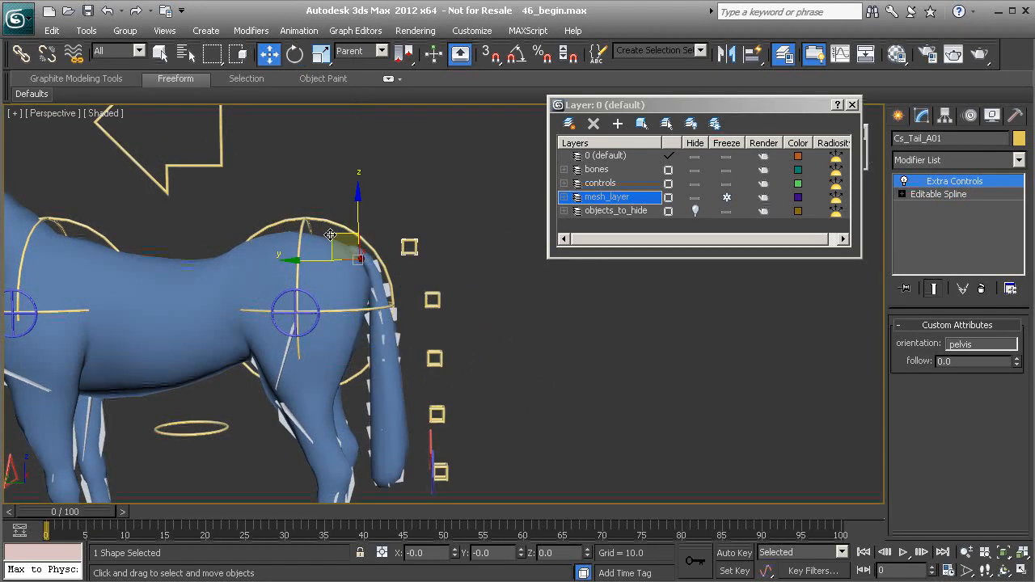
left_click_drag(331, 234, 387, 241)
right_click(386, 241)
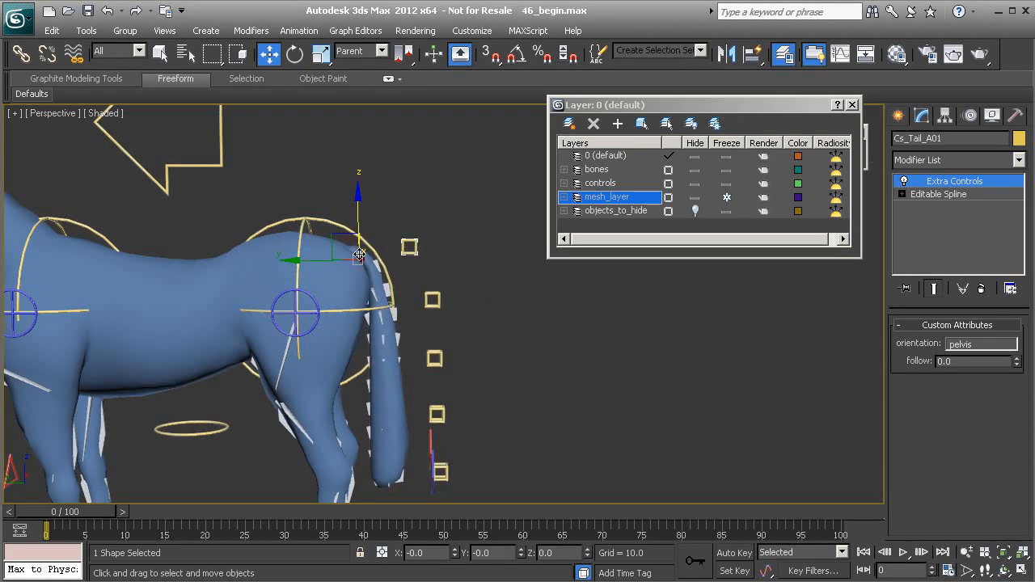
Rotate the base tail control to raise the tail
key("e")
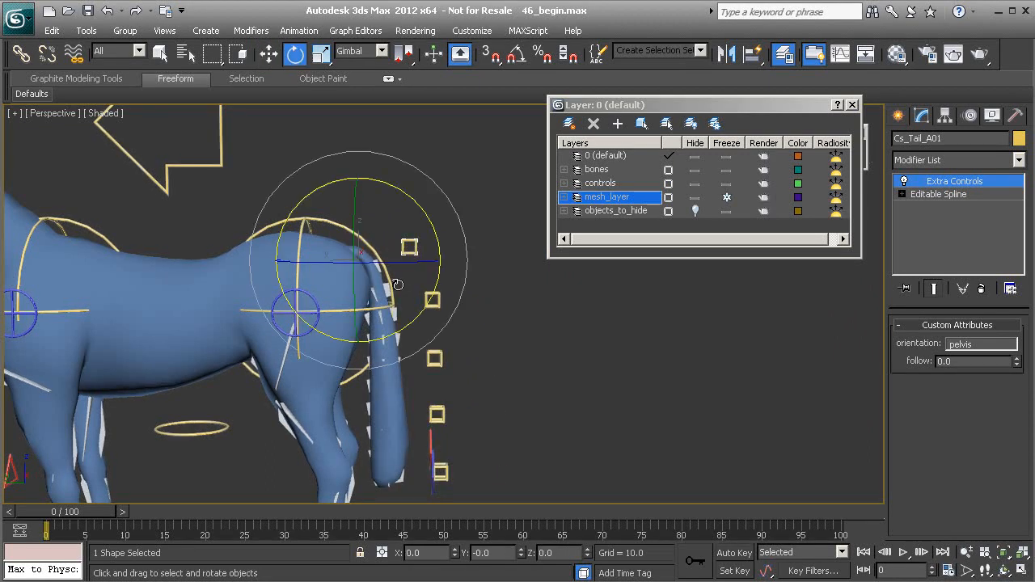
left_click_drag(431, 229, 365, 143)
right_click(365, 143)
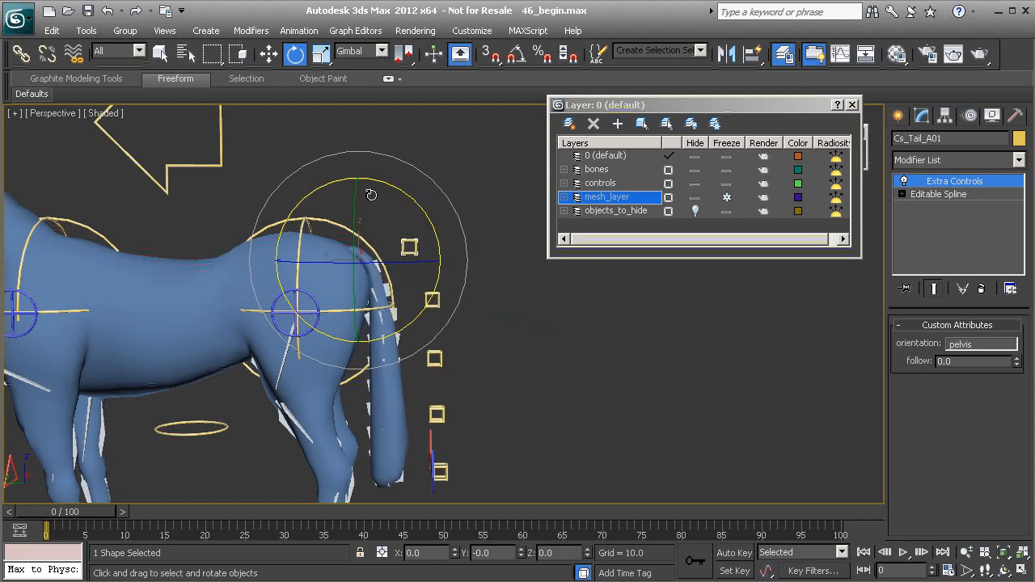
middle_click_drag(370, 283, 385, 308)
scroll(385, 309, "up", 3)
left_click_drag(427, 247, 381, 153)
middle_click_drag(408, 343, 374, 348, "alt")
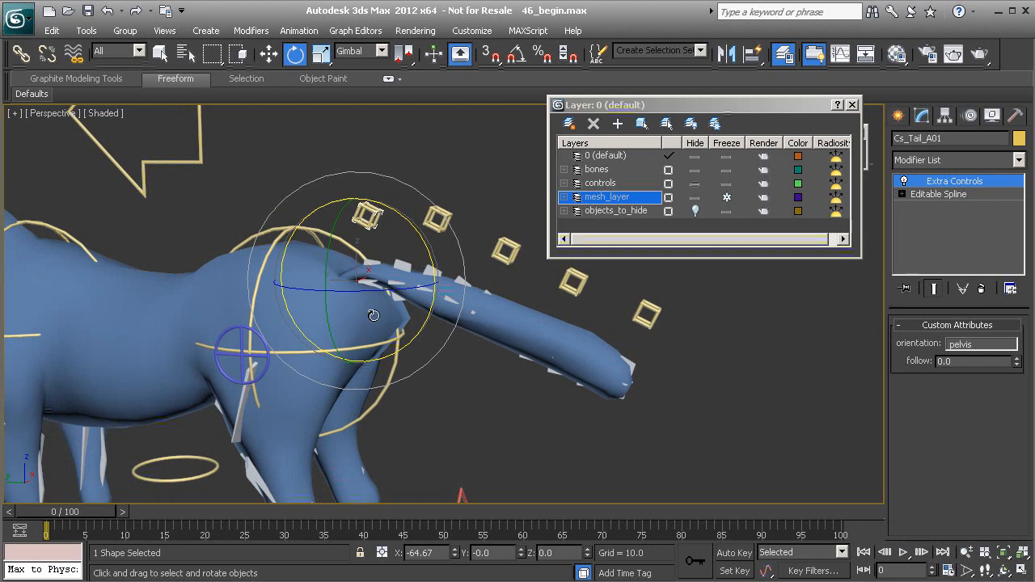
Rotate the base tail control once more, then undo the tail rotation
middle_click_drag(339, 315, 308, 303, "alt")
key("ctrl+z")
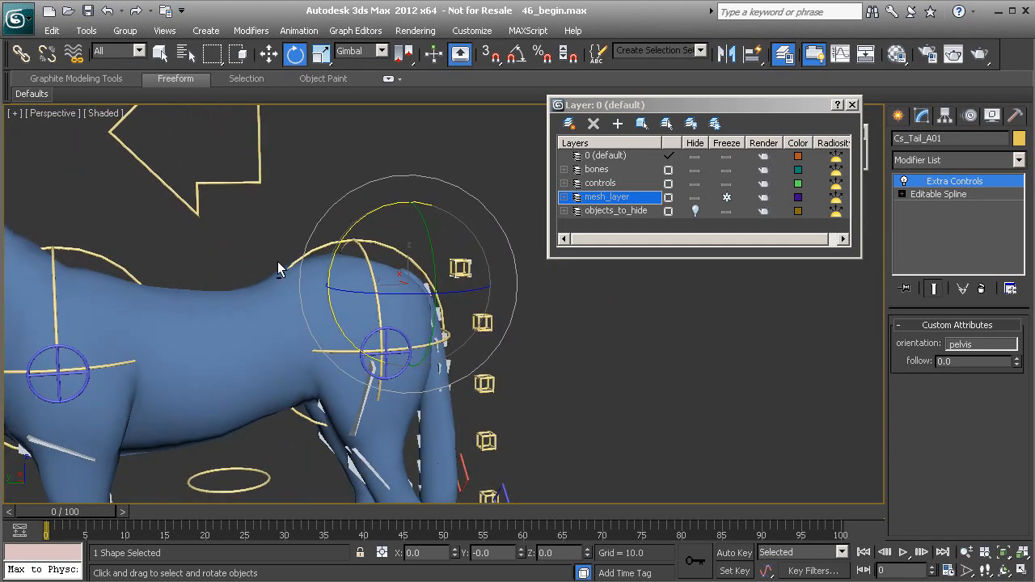
Select the pelvis control and move it to test the hip deformation, then undo the move
left_click(248, 212)
middle_click_drag(338, 239, 283, 246, "alt")
left_click(312, 245)
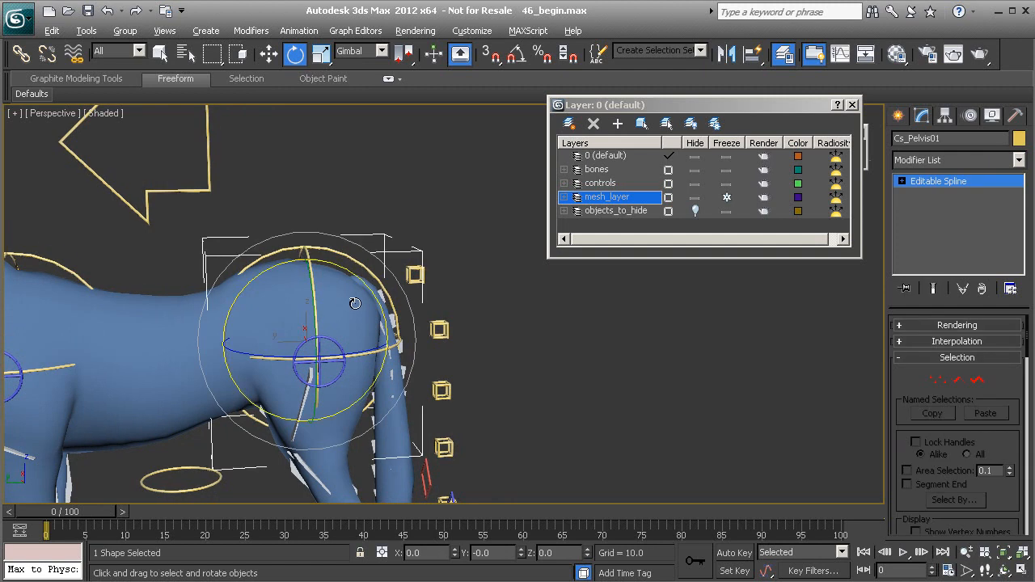
middle_click_drag(345, 291, 326, 273, "alt")
key("w")
left_click_drag(278, 318, 517, 346)
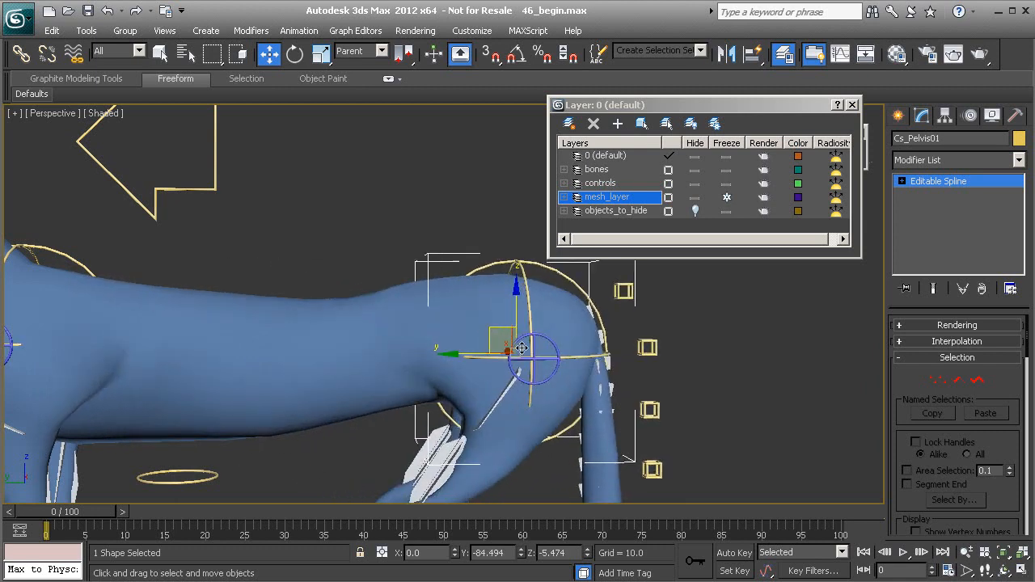
middle_click_drag(517, 346, 301, 331)
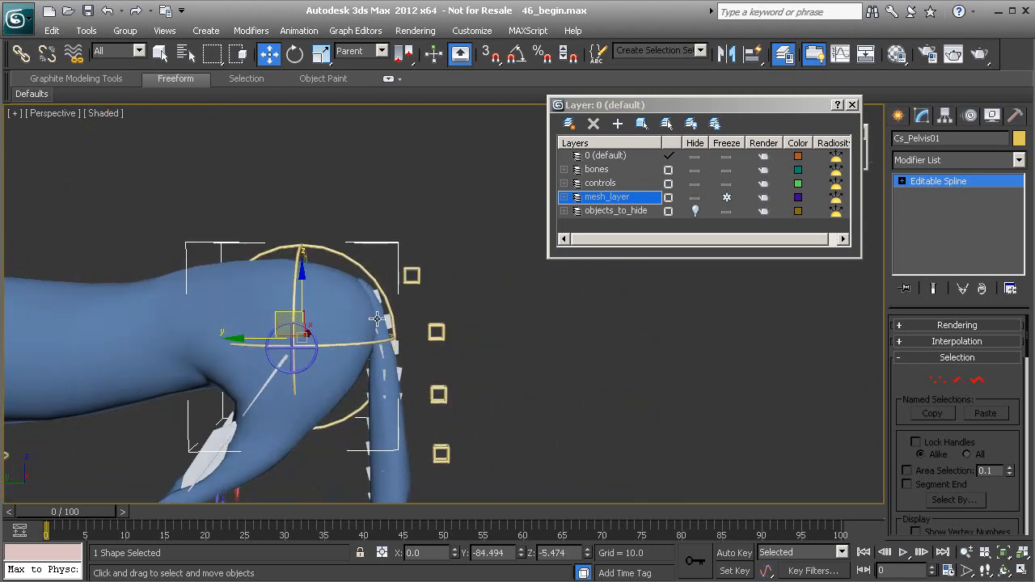
middle_click_drag(359, 349, 377, 428, "alt")
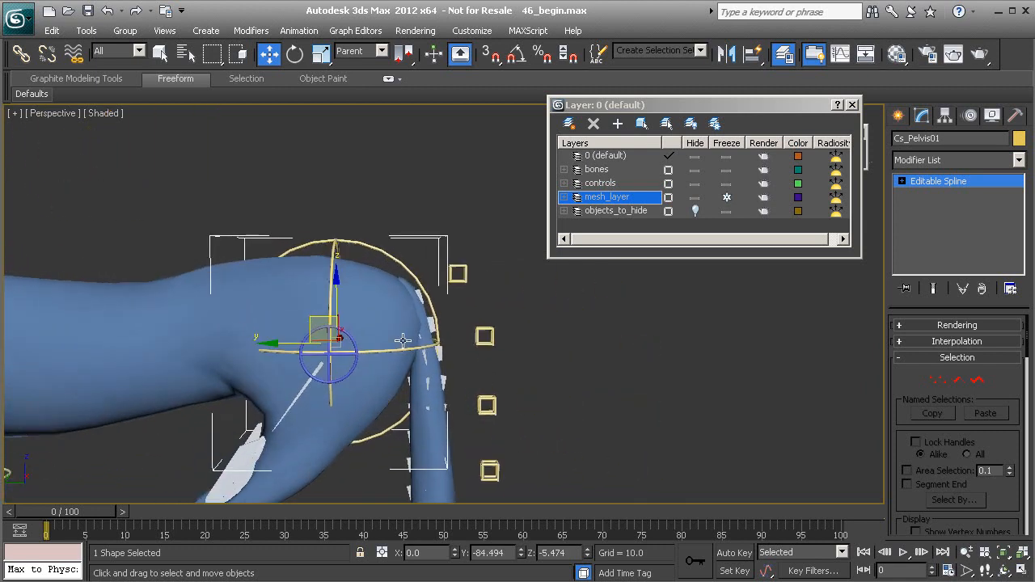
middle_click_drag(413, 365, 398, 405, "alt")
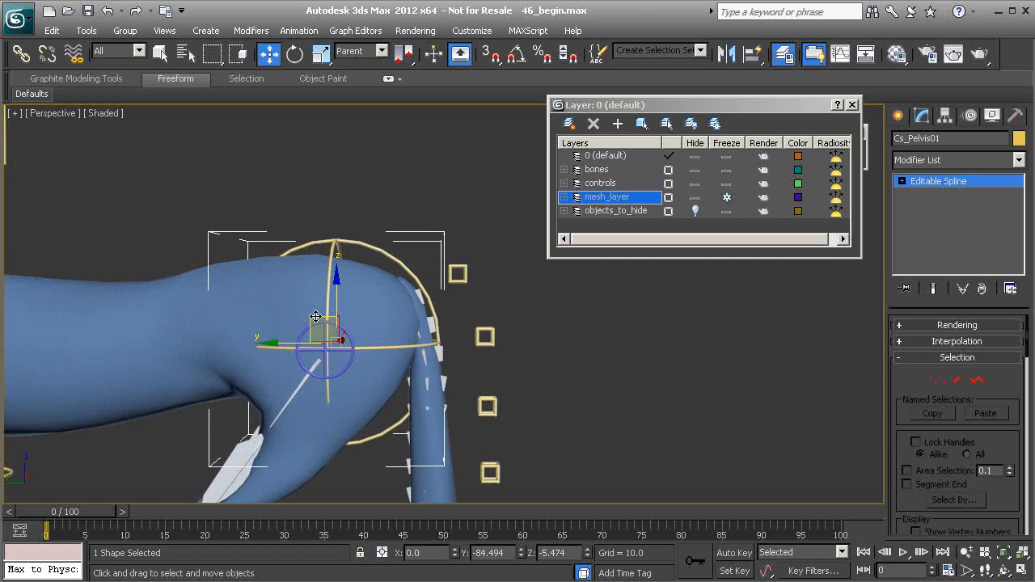
key("F3")
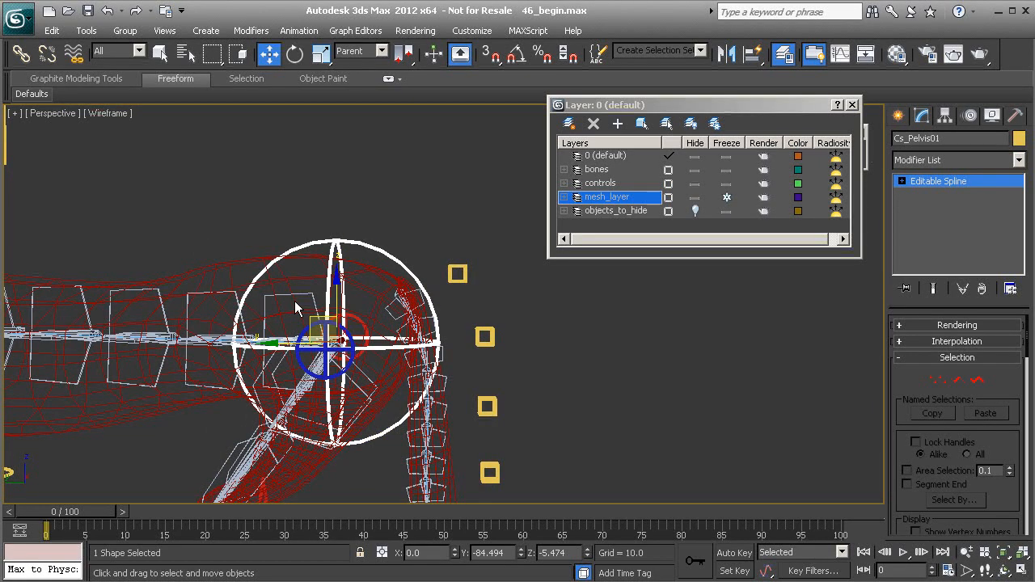
key("F3")
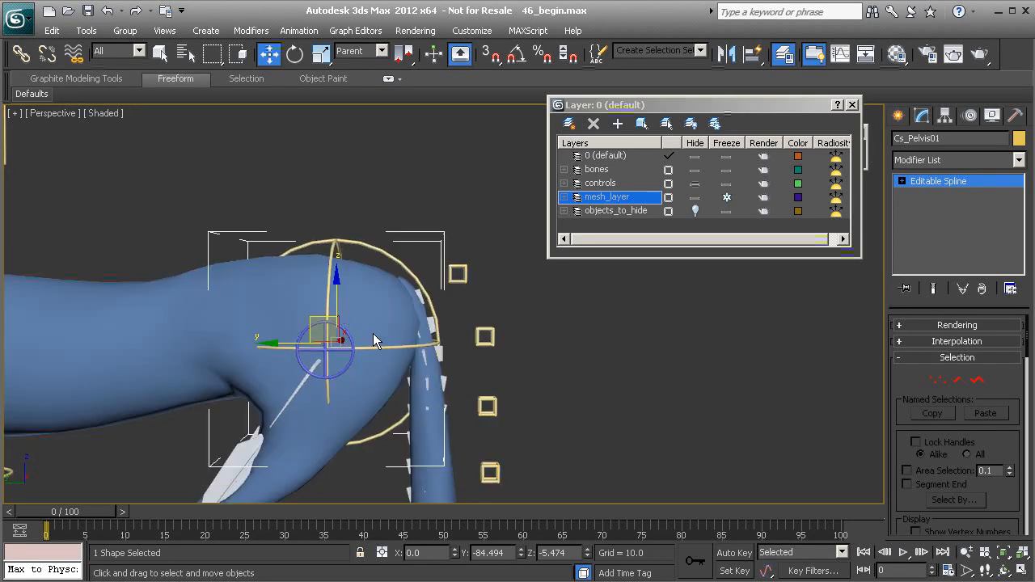
key("ctrl+z")
Unfreeze the mesh_layer layer
middle_click_drag(191, 323, 403, 328)
middle_click_drag(338, 356, 364, 359, "alt")
scroll(372, 272, "up", 3)
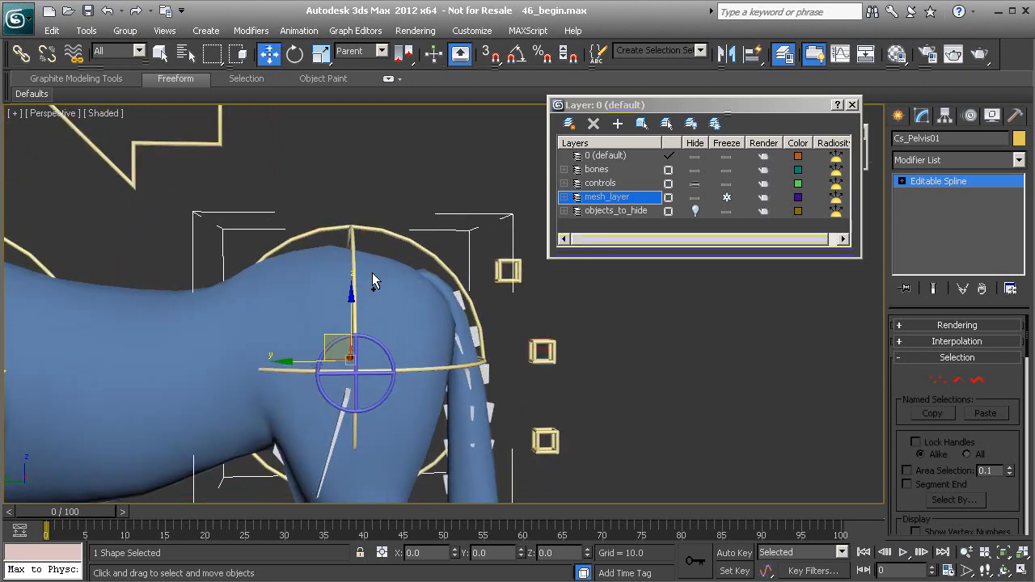
key("F3")
scroll(323, 347, "up", 5)
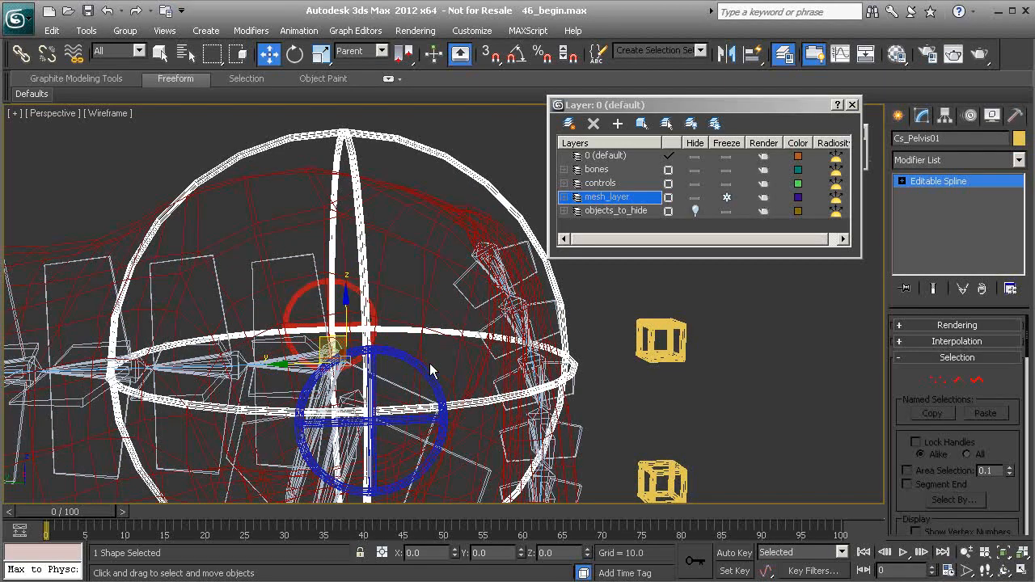
mouse_move(342, 348)
middle_mouse_down("alt")
mouse_move(333, 333)
mouse_move(348, 342)
mouse_move(339, 344)
middle_mouse_up("alt")
scroll(337, 343, "up", 2)
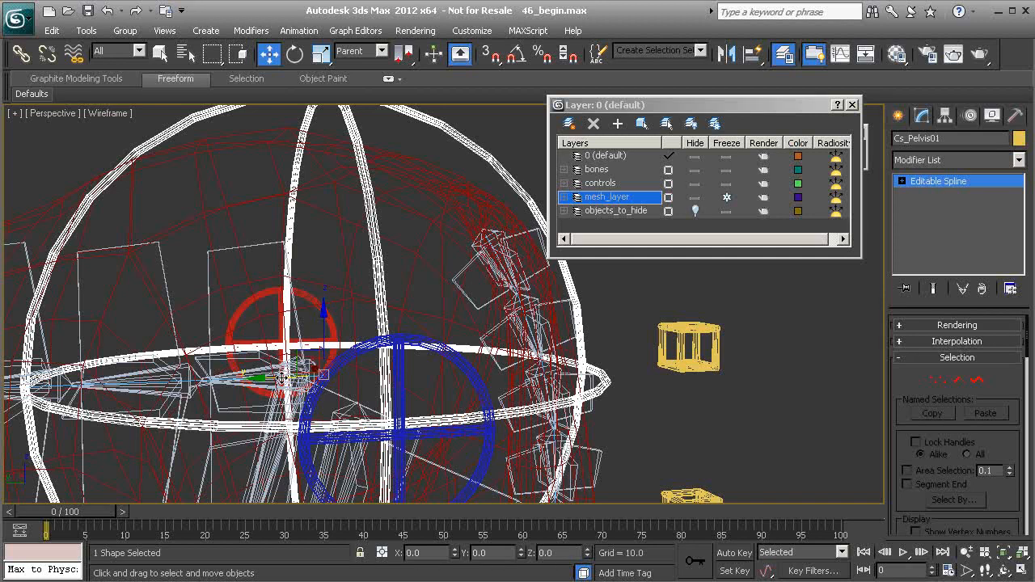
middle_click_drag(285, 311, 258, 312, "alt")
scroll(269, 368, "up", 2)
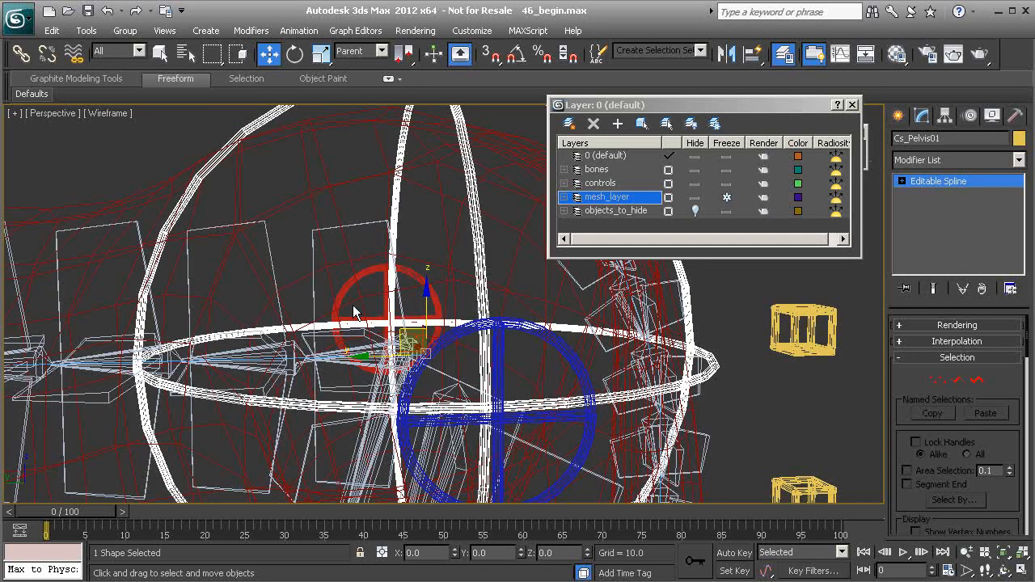
scroll(301, 325, "up", 2)
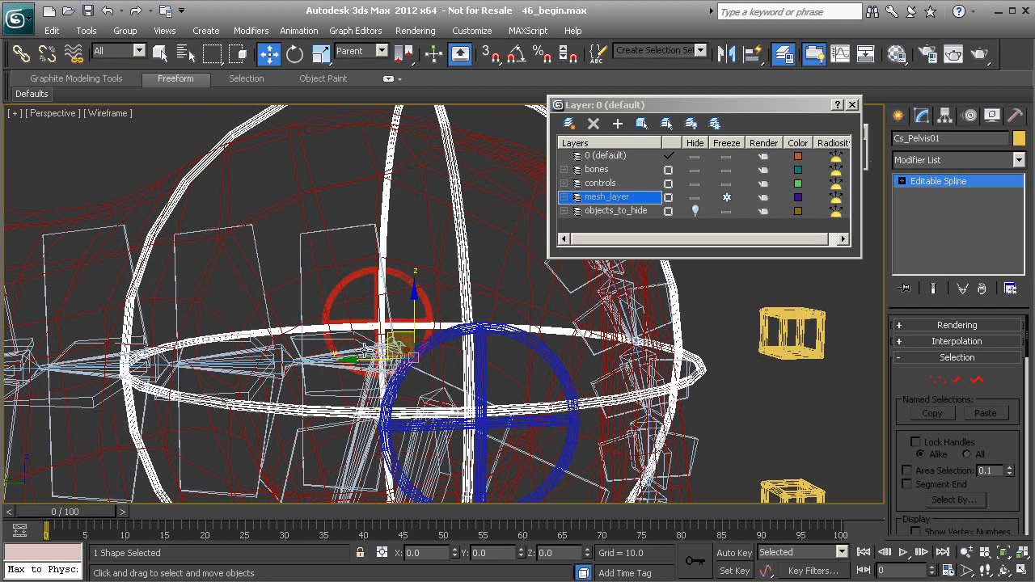
middle_click_drag(380, 332, 231, 233, "alt")
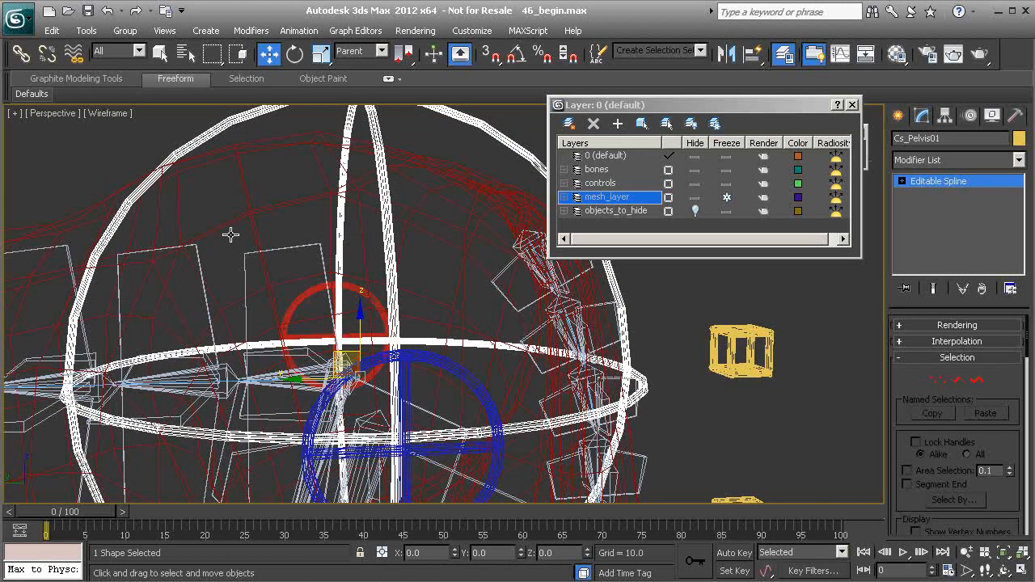
left_click(733, 198)
Select the horse mesh and save its Skin envelopes over the existing horseWeights.env file
left_click(303, 144)
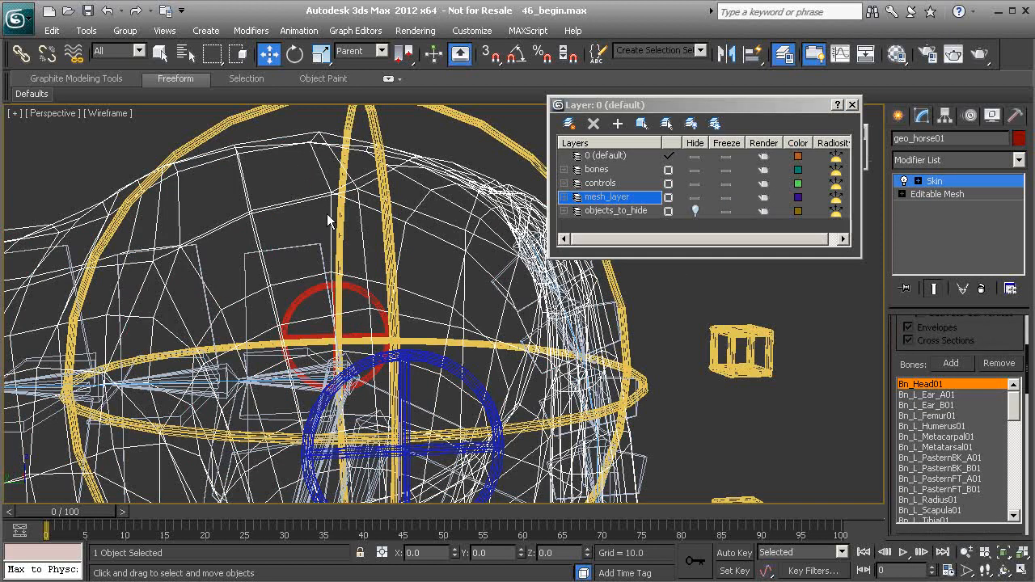
scroll(326, 216, "down", 6)
middle_click_drag(327, 222, 329, 161)
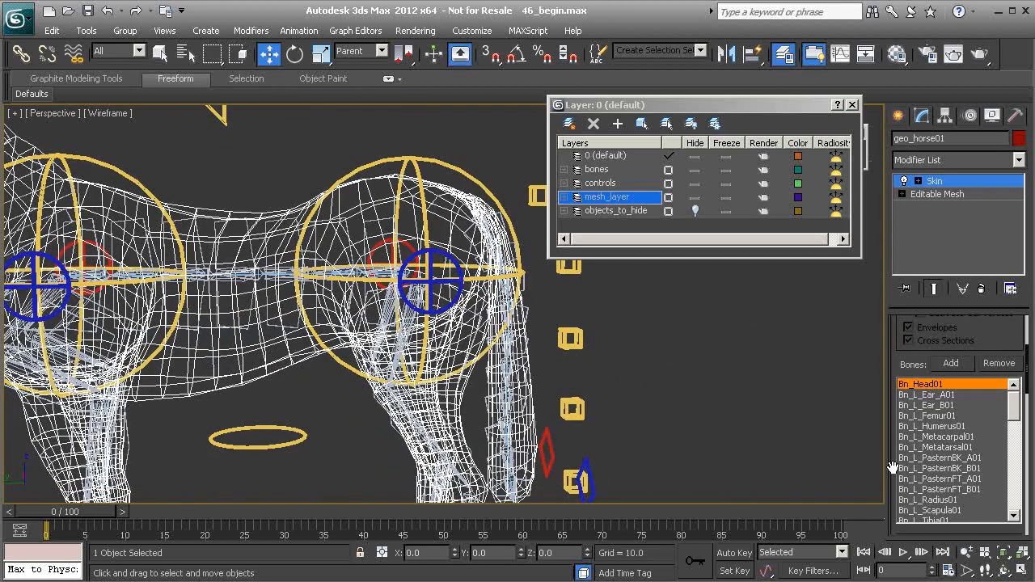
scroll(892, 468, "down", 5)
scroll(899, 471, "down", 5)
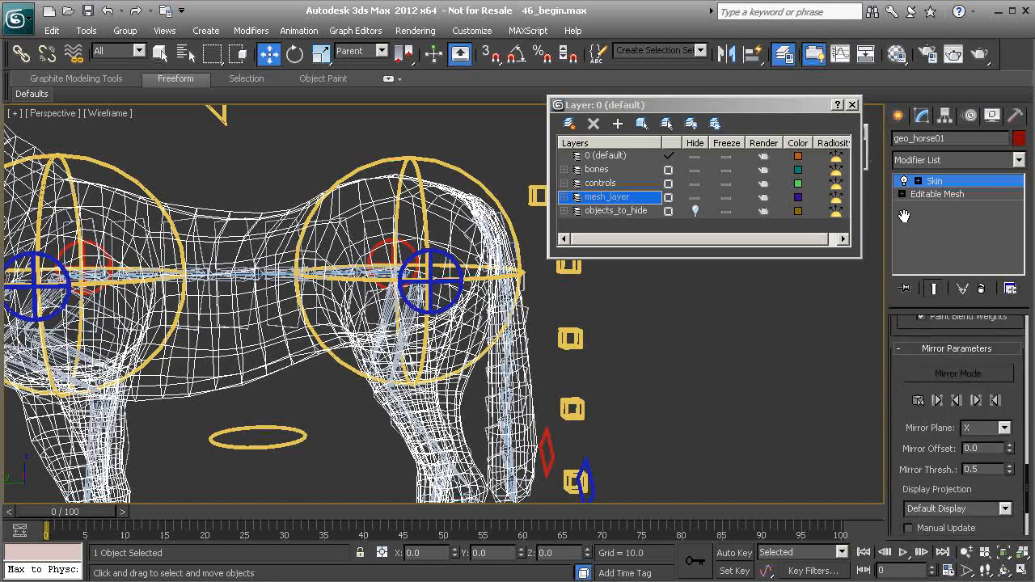
scroll(893, 419, "down", 3)
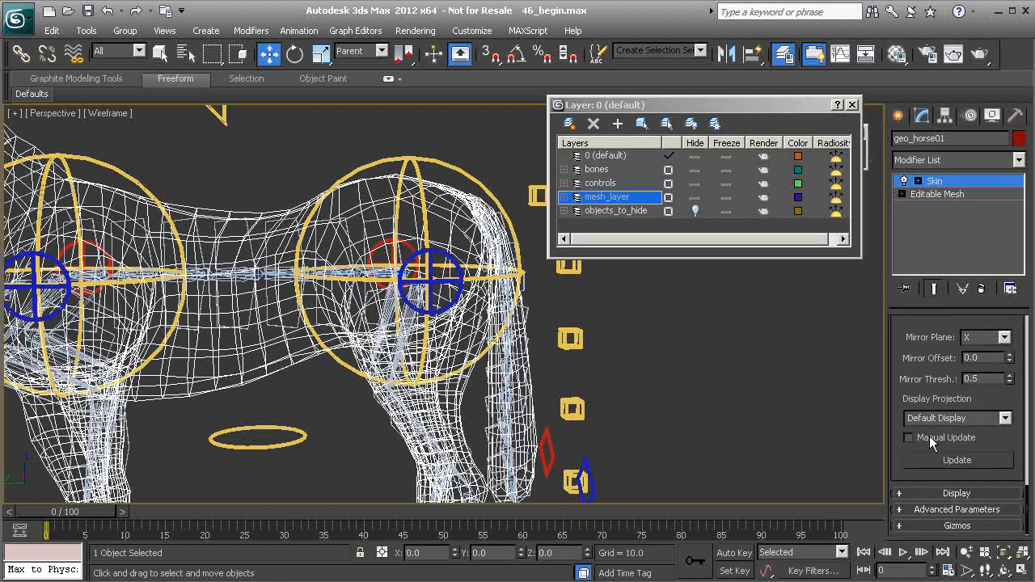
left_click(955, 509)
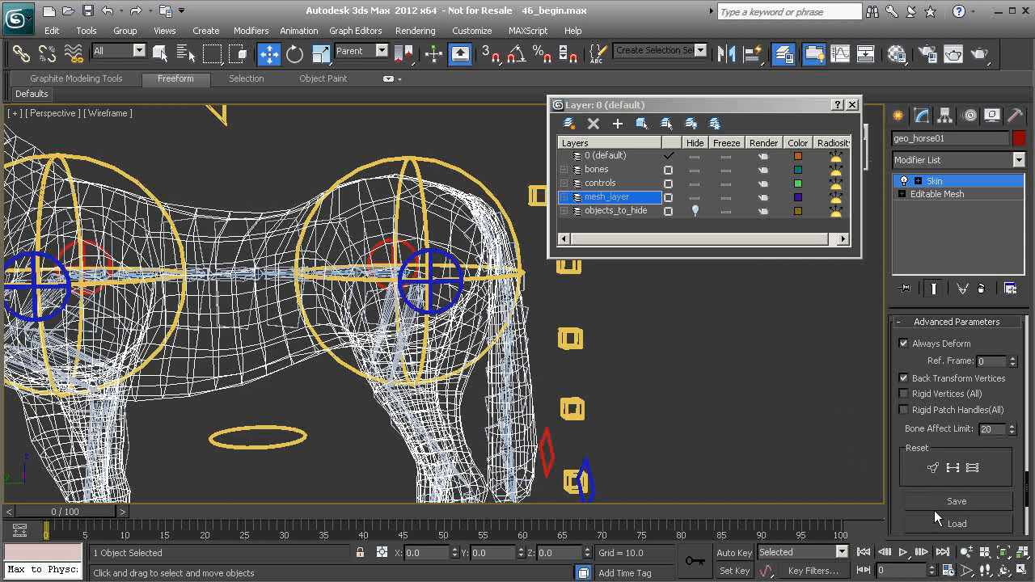
left_click(950, 498)
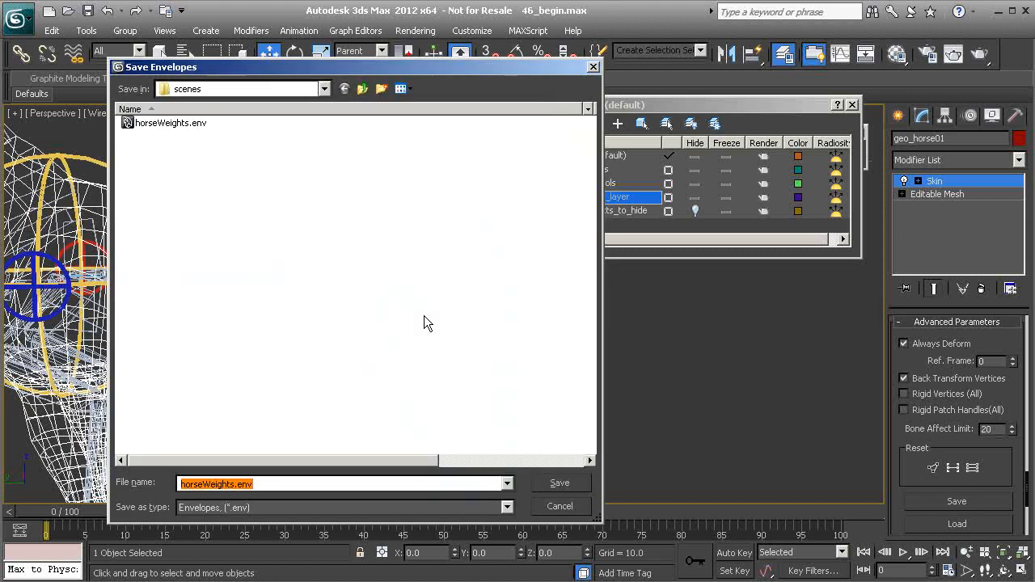
left_click(172, 130)
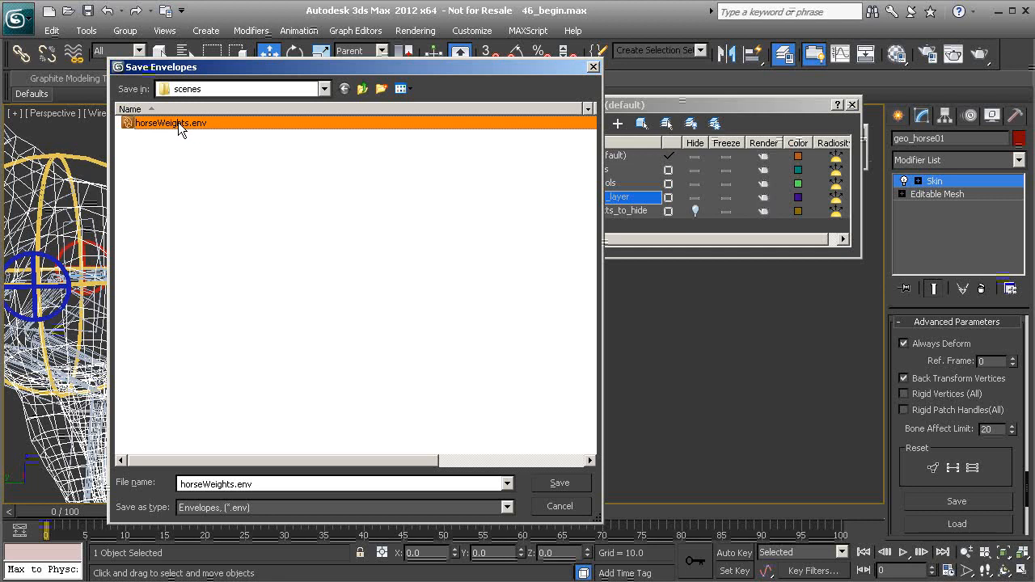
left_click(555, 481)
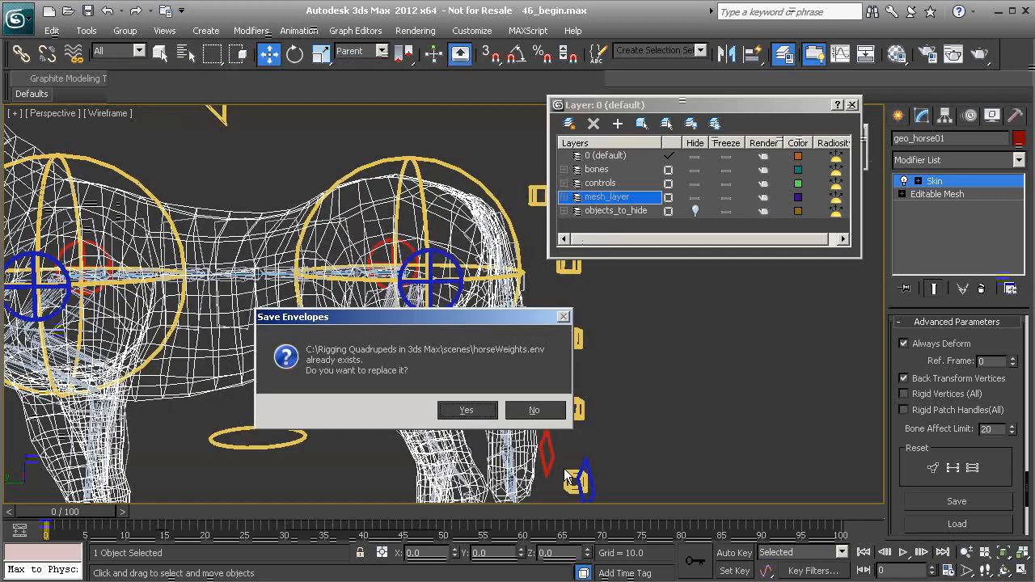
left_click(462, 409)
Unhide the objects_to_hide layer and select the Bn_Vertebrae_A01 bone near the pelvis
middle_click_drag(428, 236, 434, 317)
scroll(404, 369, "up", 3)
middle_click_drag(351, 322, 366, 313, "alt")
left_click(343, 307)
middle_click_drag(346, 364, 373, 307)
middle_click_drag(426, 354, 366, 378, "alt")
scroll(402, 354, "up", 3)
left_click(696, 212)
scroll(312, 378, "up", 3)
middle_click_drag(171, 285, 207, 285)
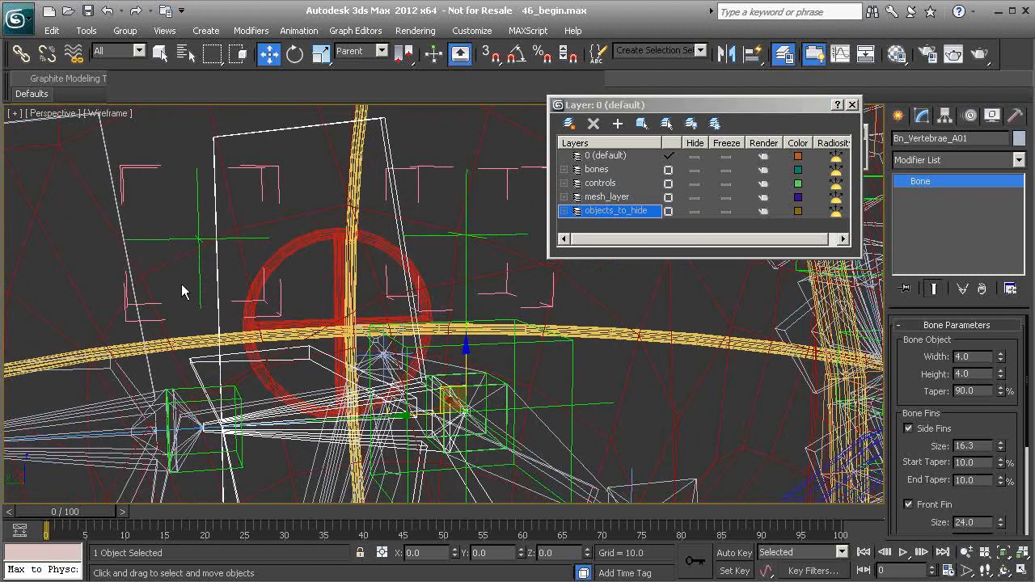
Select the vertebra bone together with its end bone and clone both as copies
middle_click_drag(259, 437, 252, 428, "alt")
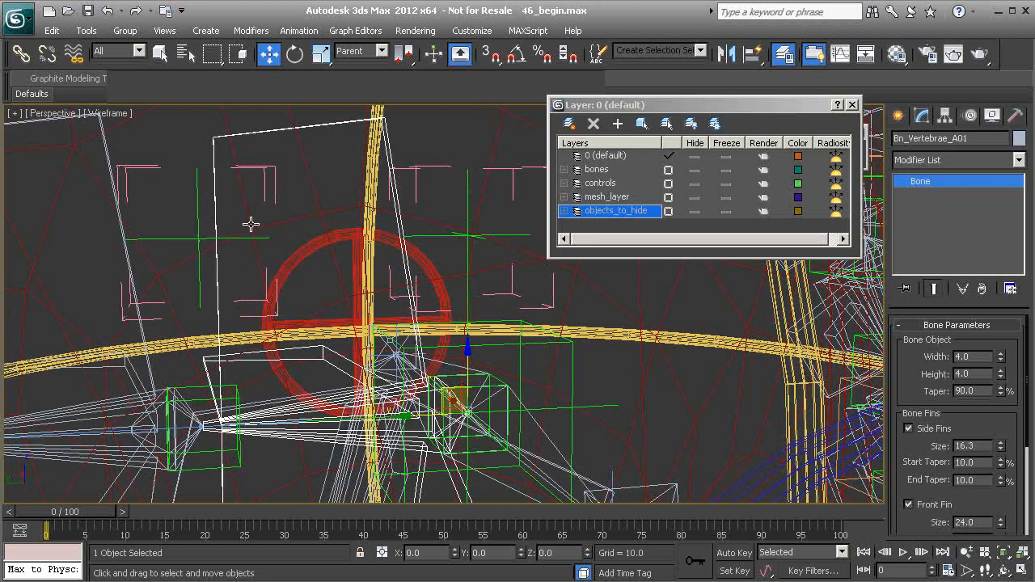
middle_click_drag(244, 354, 271, 285)
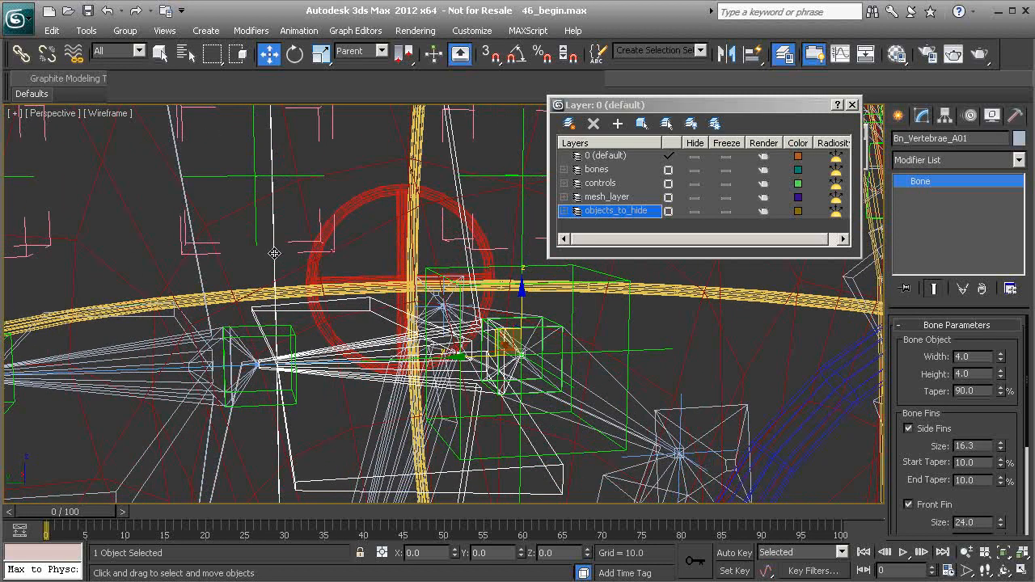
left_click(207, 381, "ctrl")
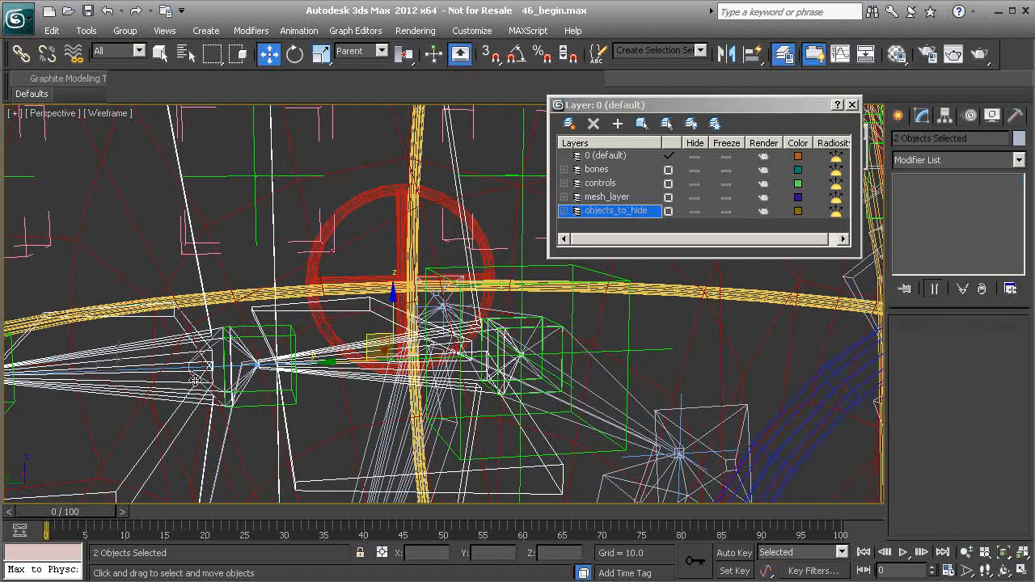
left_click(207, 382, "ctrl")
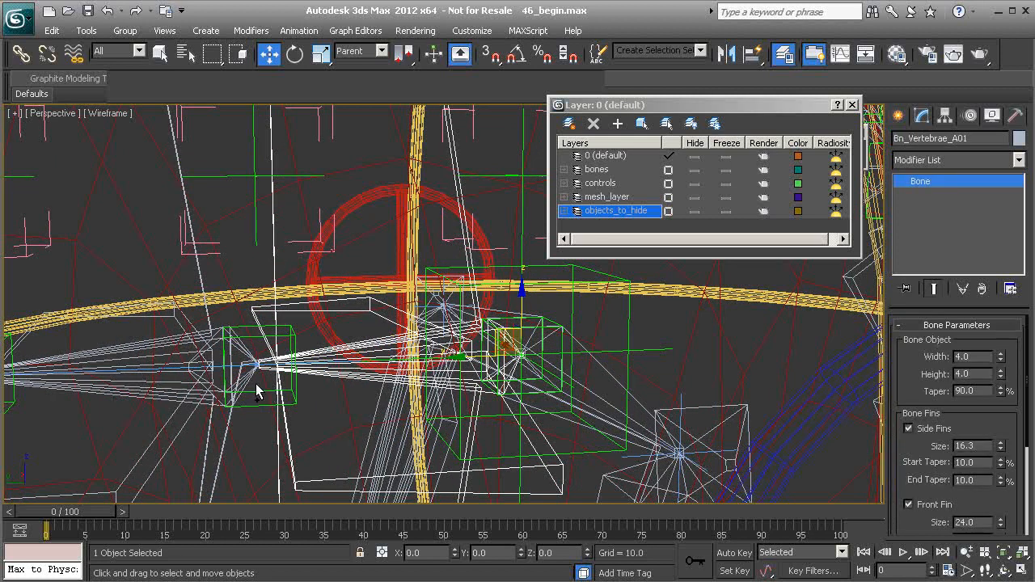
left_click(250, 384, "ctrl")
left_click(251, 381, "ctrl")
middle_click_drag(248, 410, 196, 389, "alt")
left_click(116, 389, "ctrl")
left_click(196, 389, "ctrl")
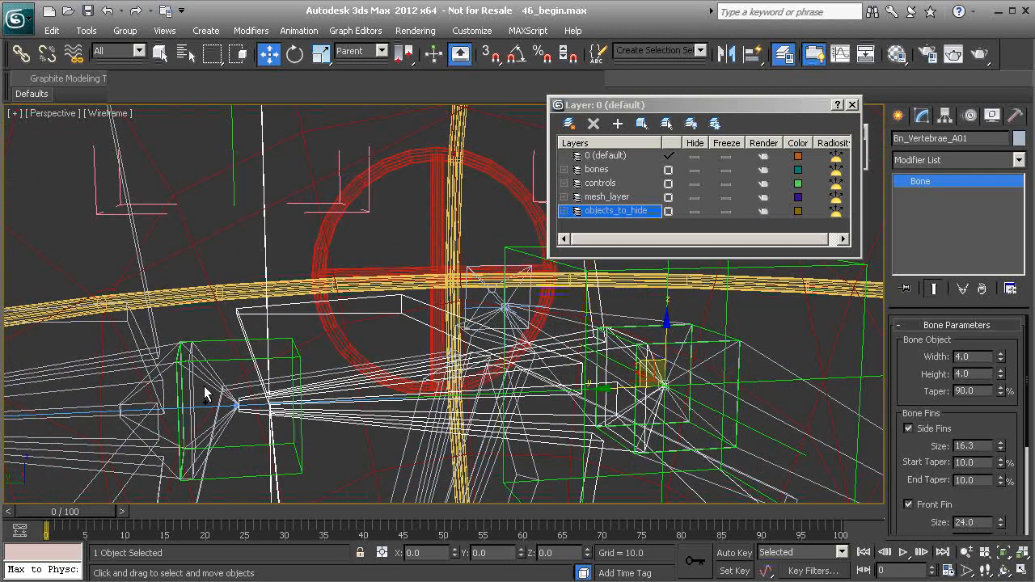
left_click(203, 383, "ctrl")
scroll(258, 298, "down", 4)
key("ctrl+v")
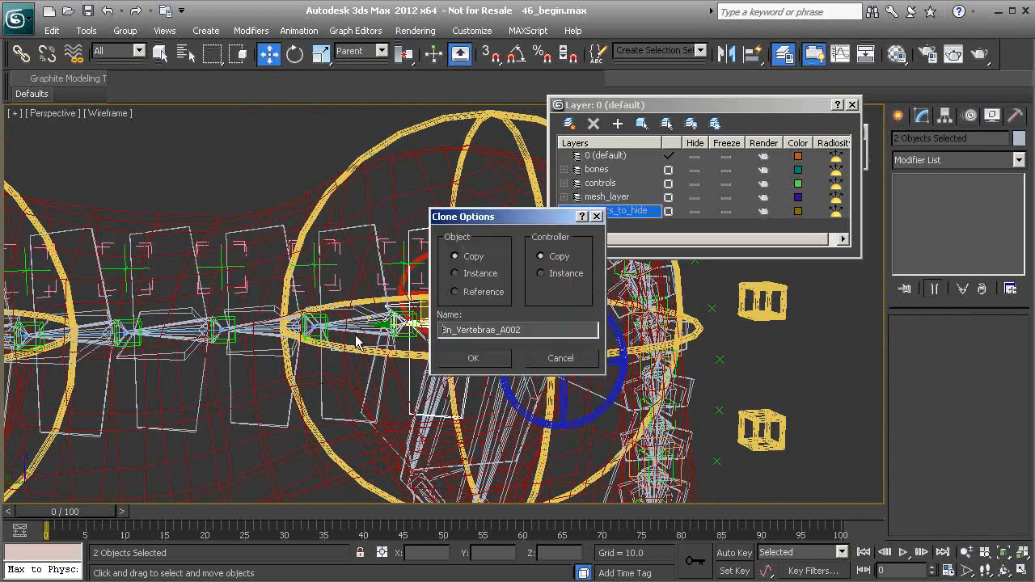
left_click(483, 359)
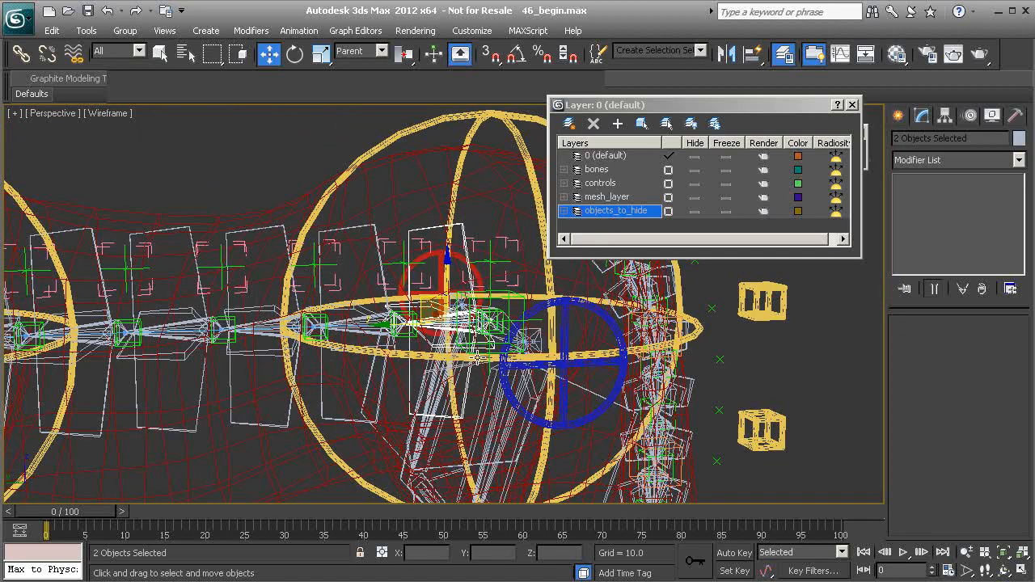
Select the cloned vertebra bone and rename it Bn_Vertebrae_A_Stretch01
middle_click_drag(411, 326, 331, 329)
scroll(334, 311, "up", 5)
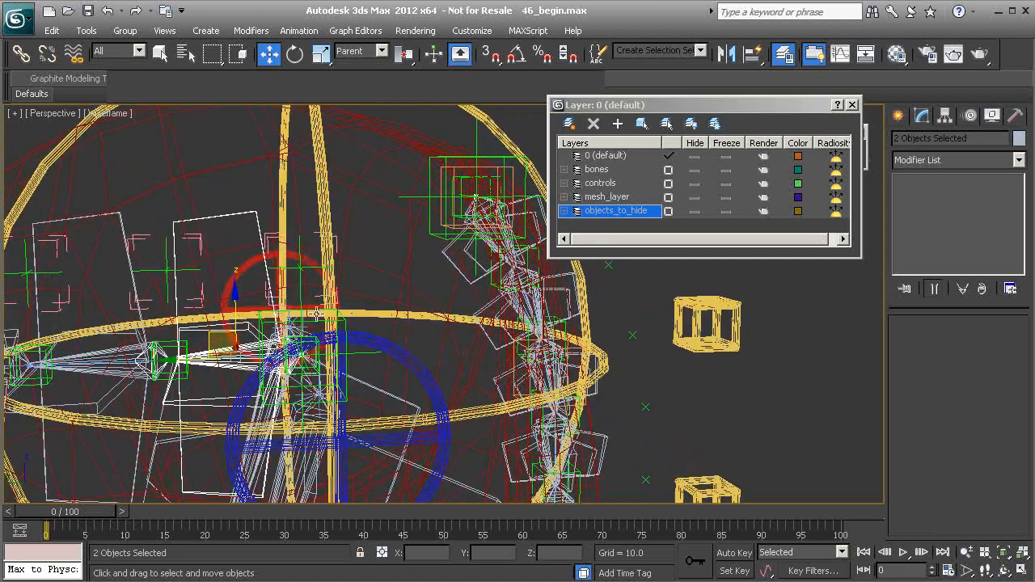
scroll(334, 305, "up", 2)
left_click(308, 223)
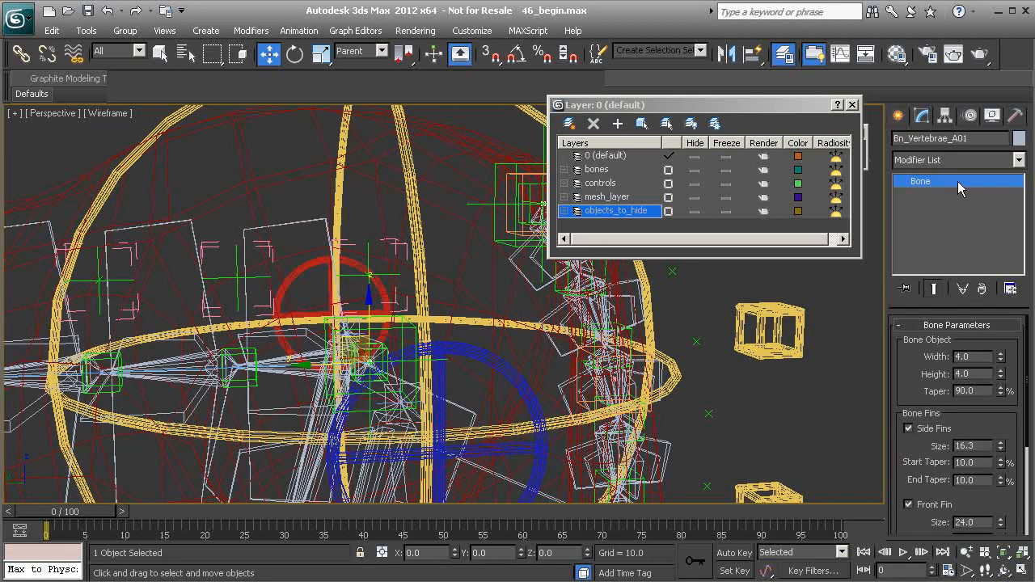
left_click(957, 138)
type("_Stretch")
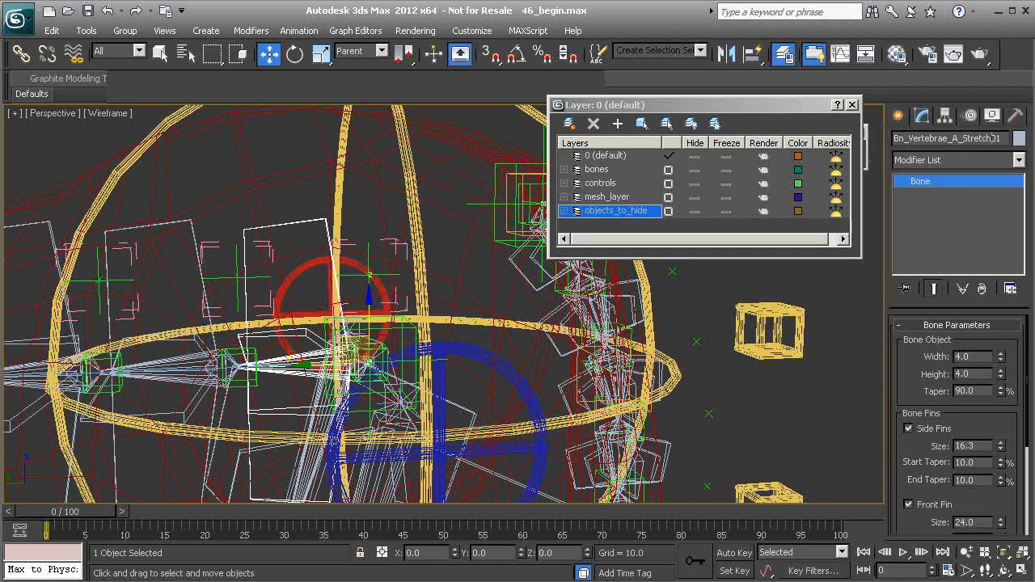
Compare the original vertebra bone and its stretch copy near the pelvis by selecting each in turn
middle_click_drag(368, 364, 432, 326)
scroll(432, 326, "up", 3)
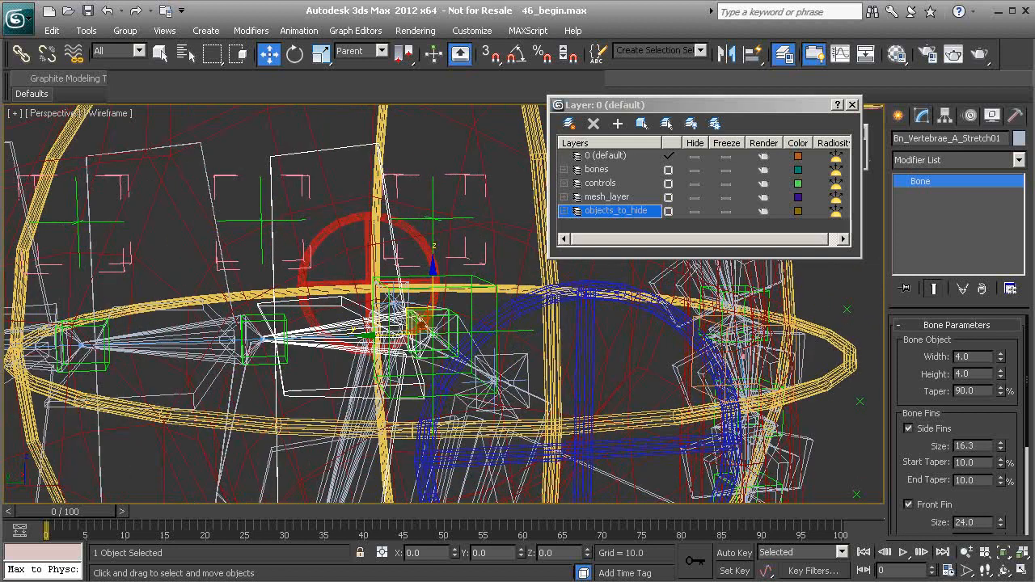
left_click(322, 344)
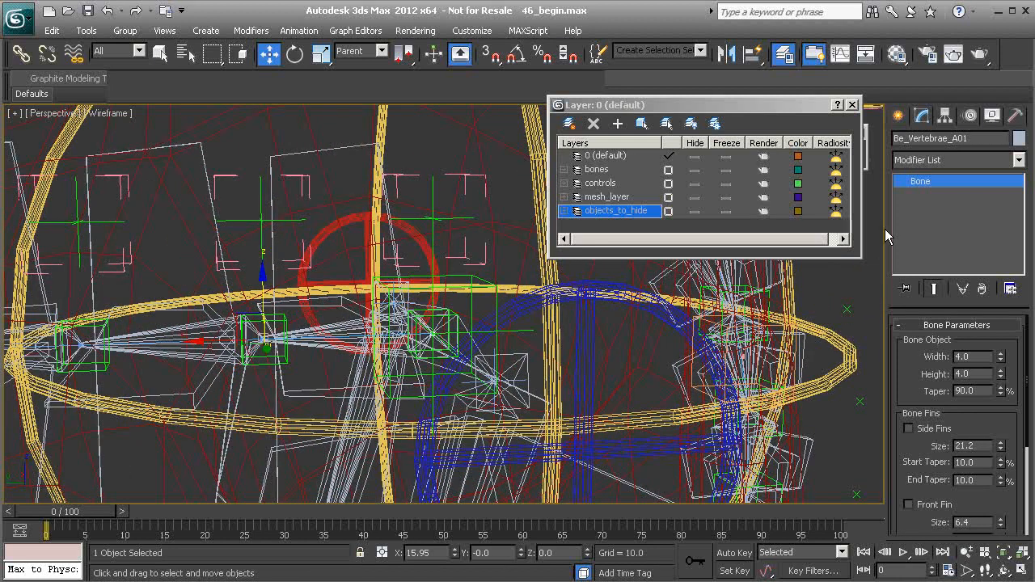
left_click(957, 140)
middle_click_drag(346, 320, 349, 320)
left_click(308, 156)
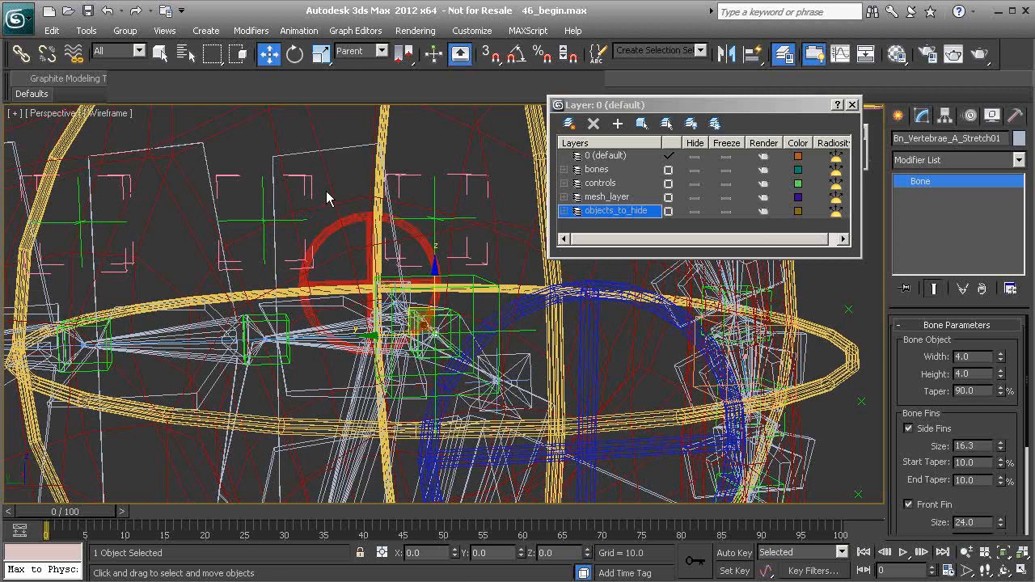
middle_click_drag(354, 256, 349, 258, "alt")
left_click(312, 155)
middle_click_drag(357, 204, 350, 211, "alt")
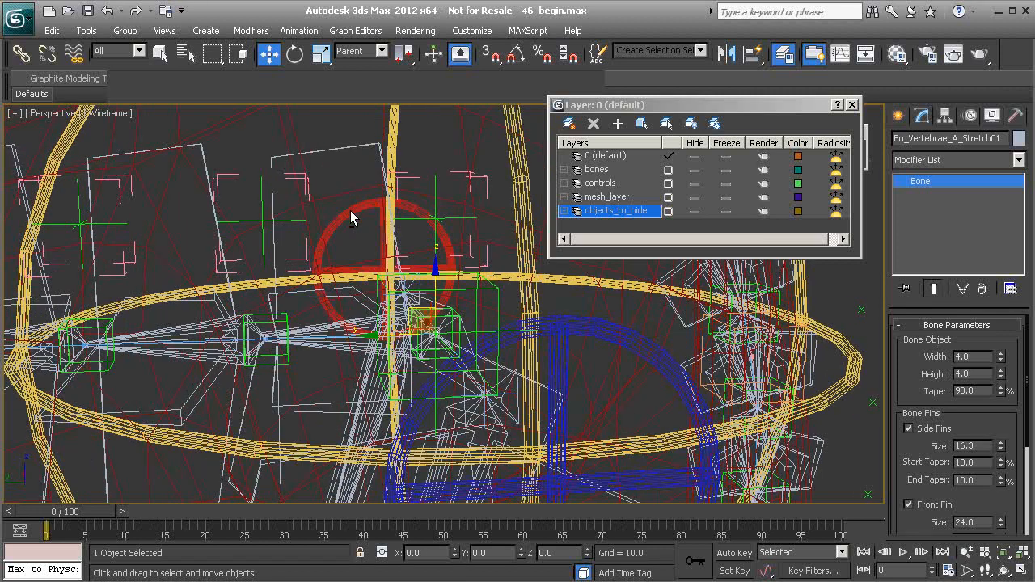
middle_click_drag(357, 323, 348, 329, "alt")
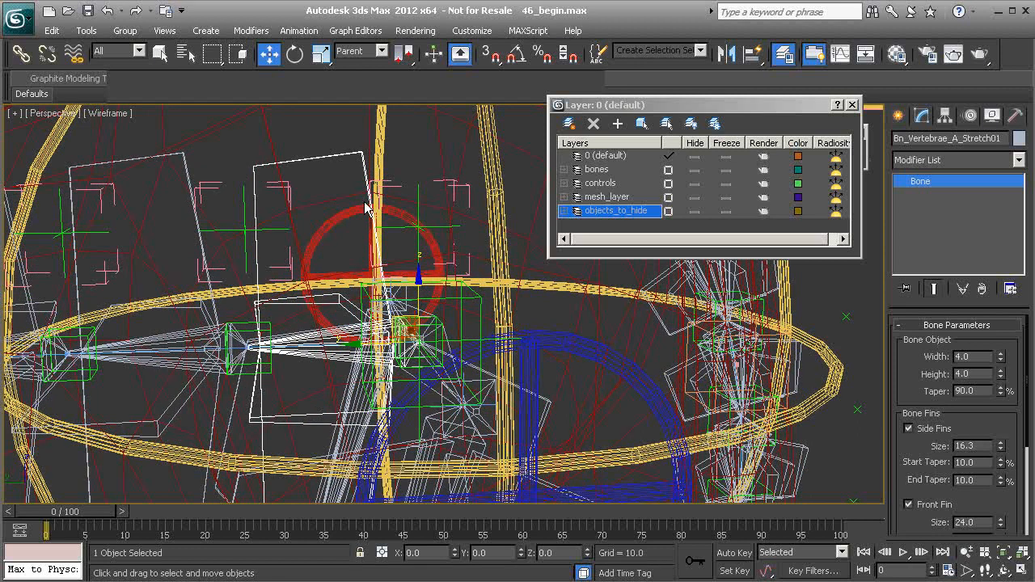
left_click(334, 156)
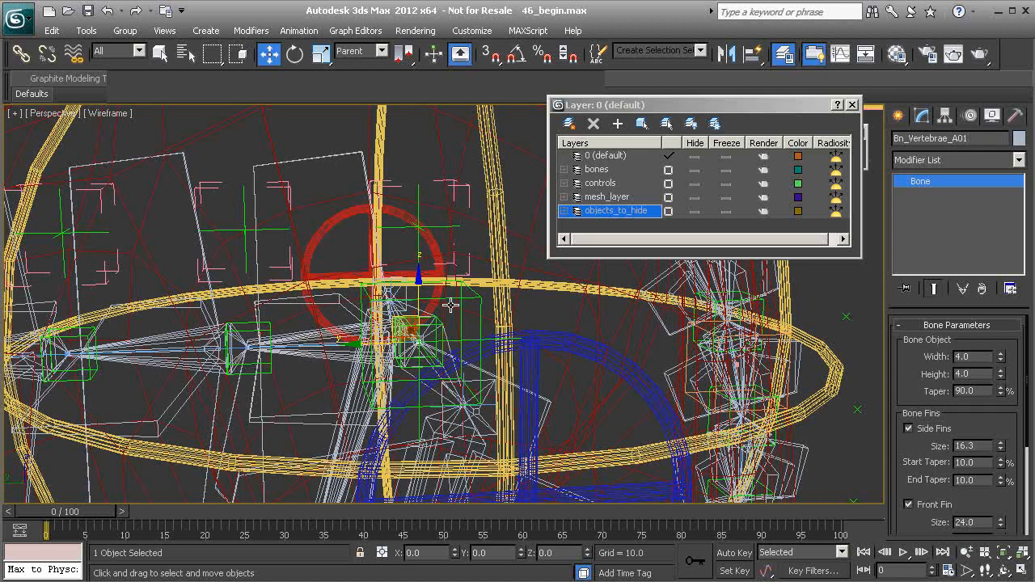
middle_click_drag(300, 306, 322, 293)
left_click(322, 289)
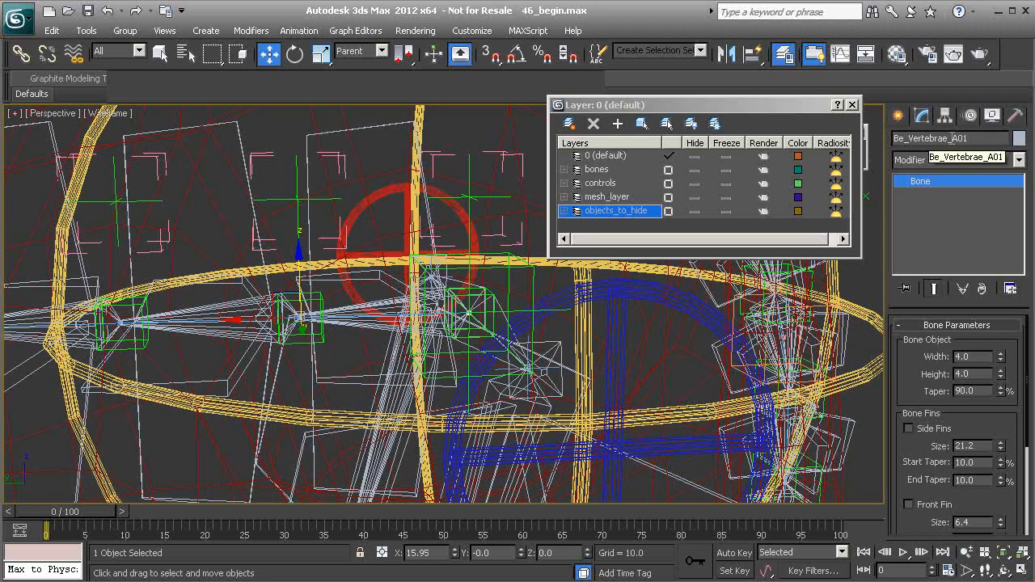
middle_click_drag(512, 316, 308, 302, "alt")
scroll(308, 301, "down", 4)
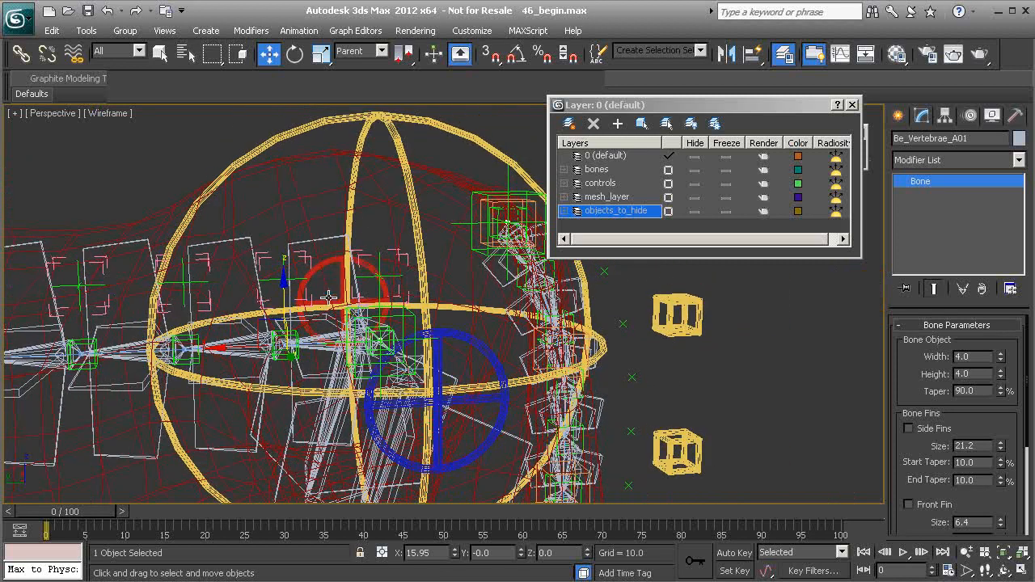
left_click(517, 253)
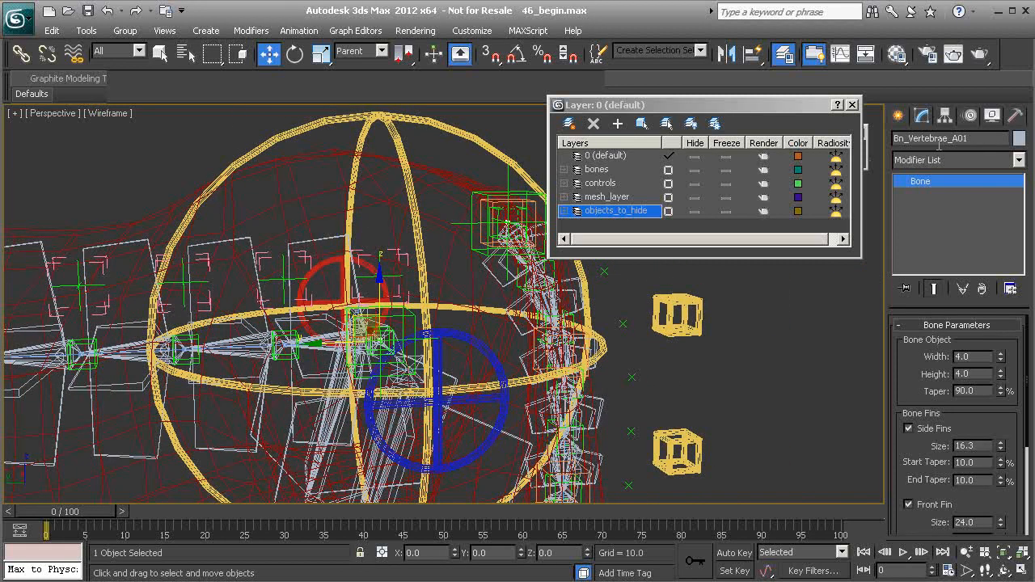
Open the Bone Tools dialog to review the selected vertebra bone's stretch settings, then close it
middle_click_drag(418, 297, 441, 275)
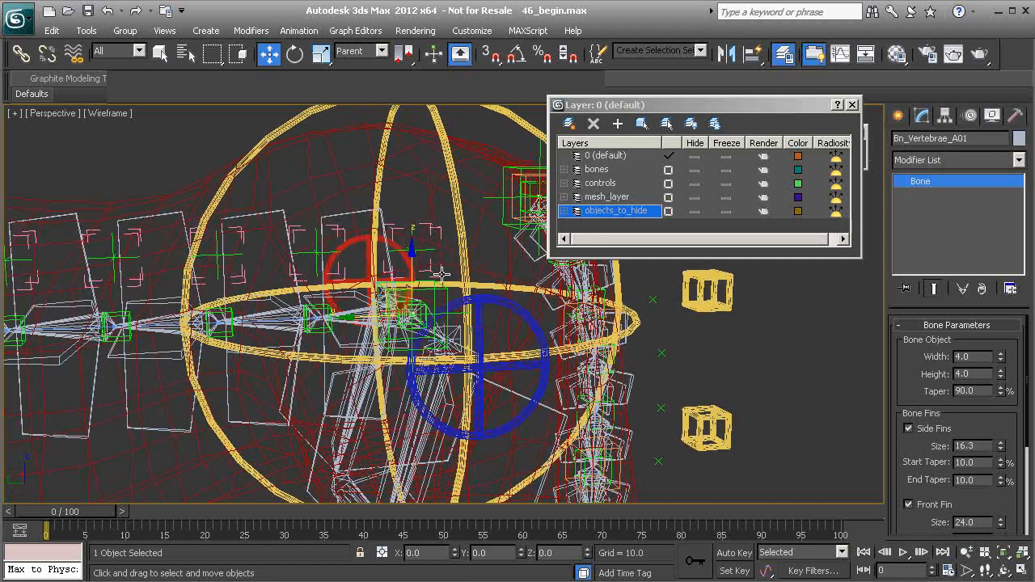
right_click(189, 130, "alt")
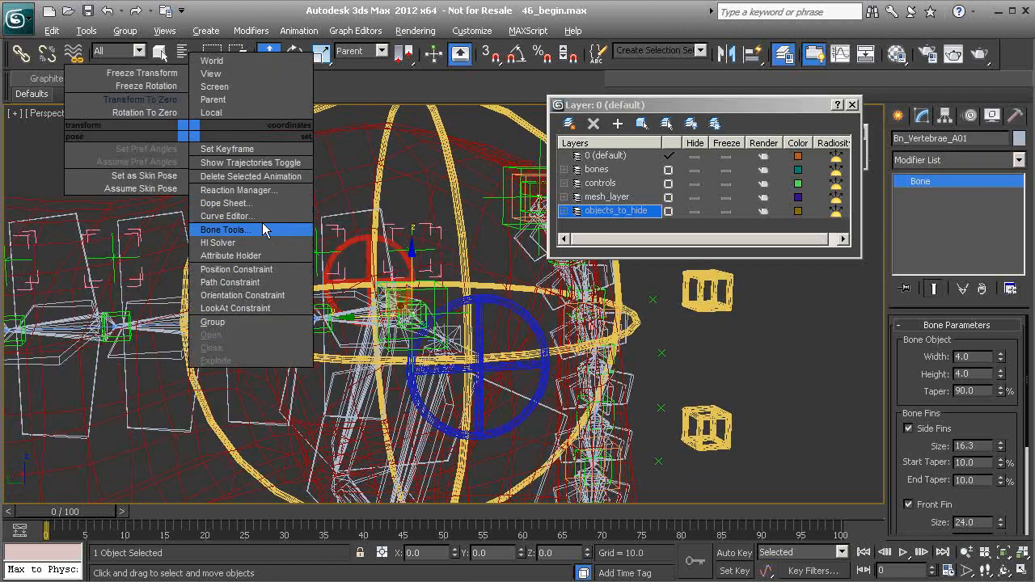
left_click(266, 233)
left_click_drag(197, 412, 215, 5)
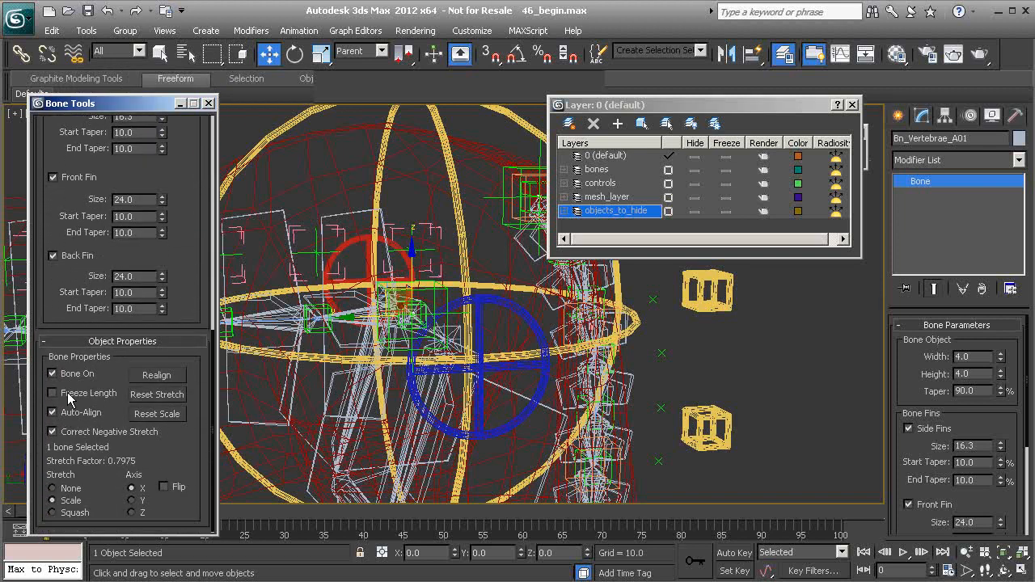
left_click(209, 104)
Move the Cs_Pelvis01 control sideways and undo the move
scroll(369, 300, "down", 5)
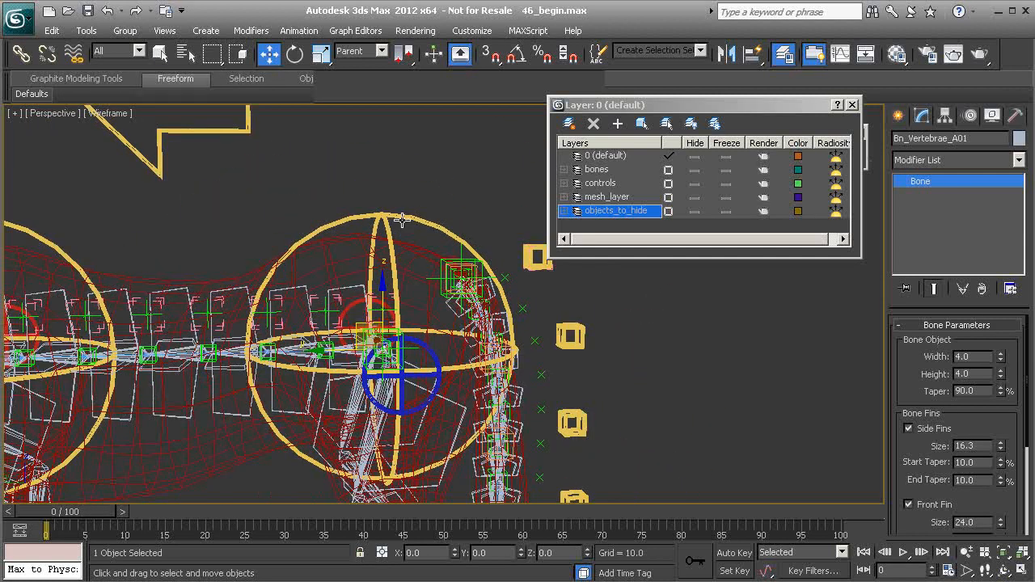
left_click(397, 224)
left_click_drag(322, 349, 487, 349)
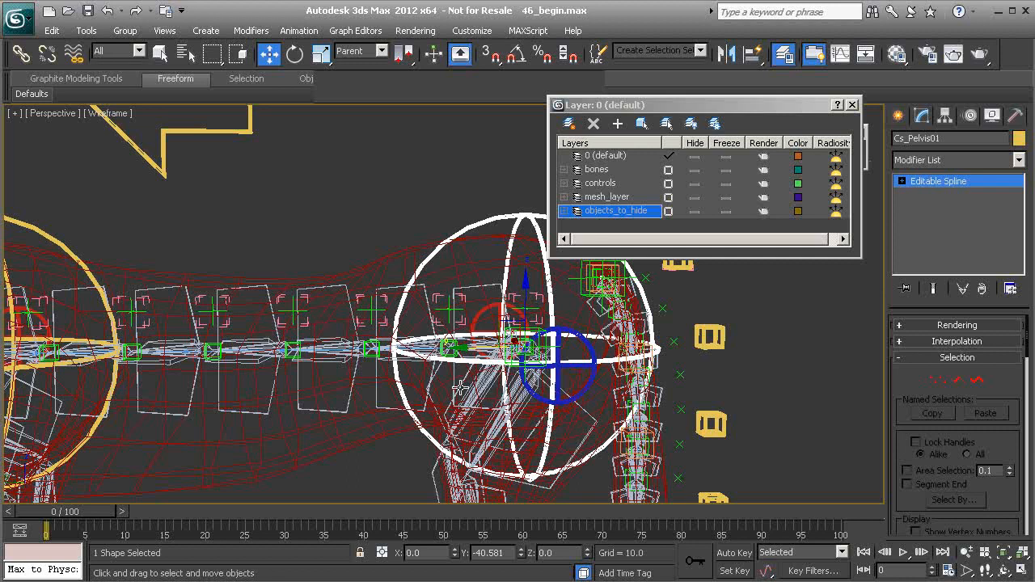
key("ctrl+z")
Select the horse mesh and add the Bn_Vertebrae_A01 bone to its Skin modifier's bone list
scroll(339, 339, "up", 3)
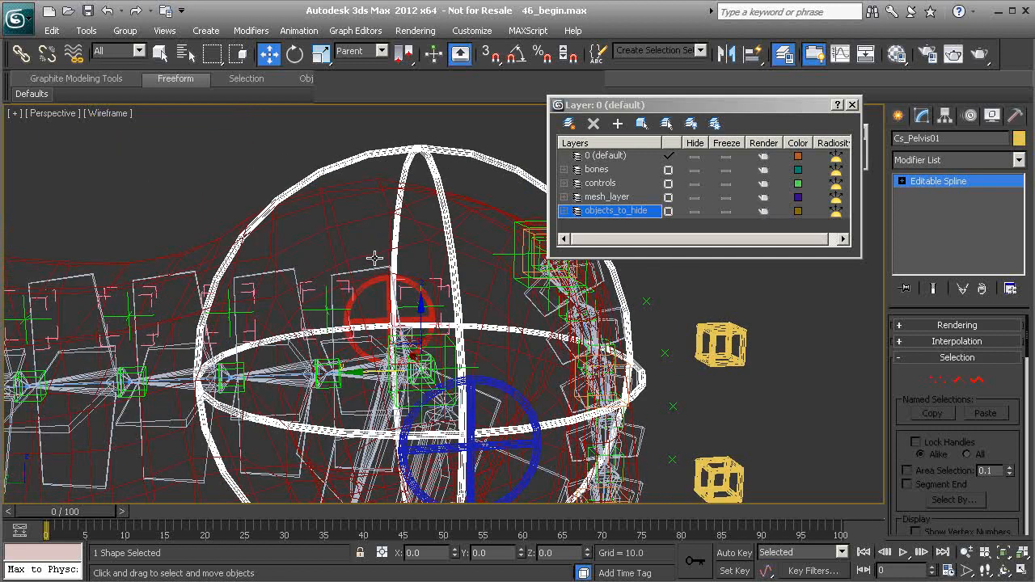
scroll(360, 276, "down", 3)
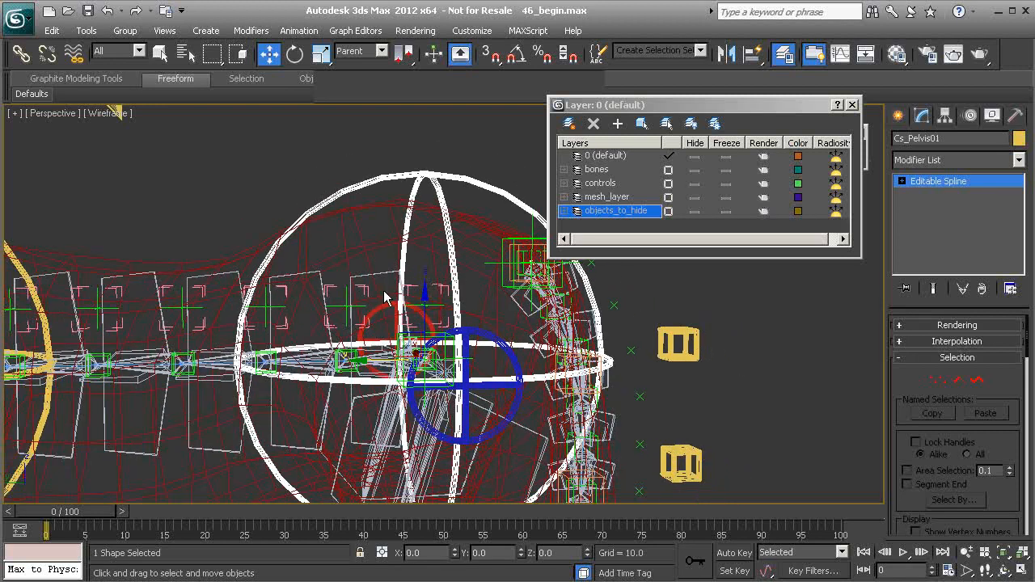
left_click(384, 273)
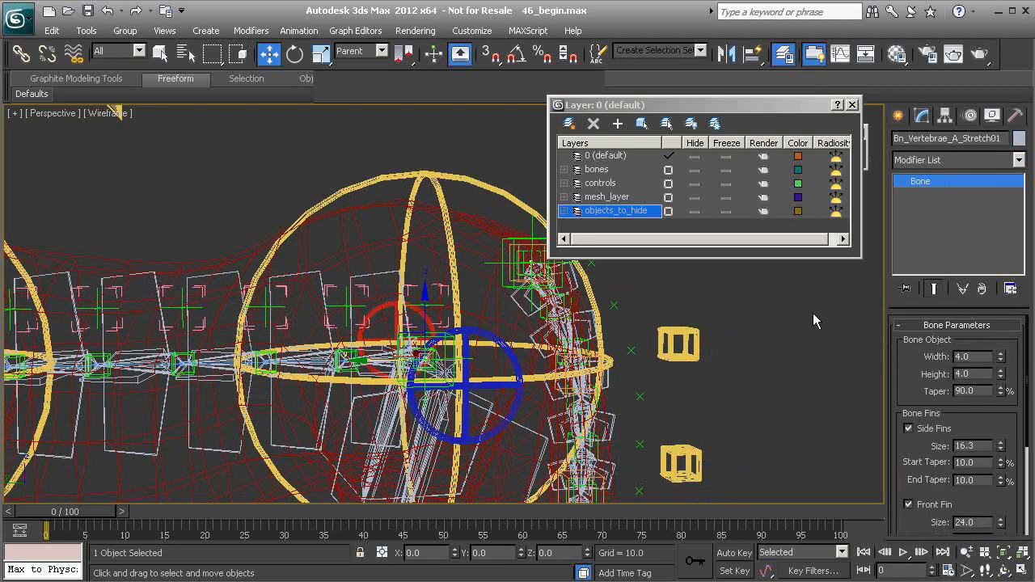
left_click(485, 224)
scroll(901, 353, "up", 10)
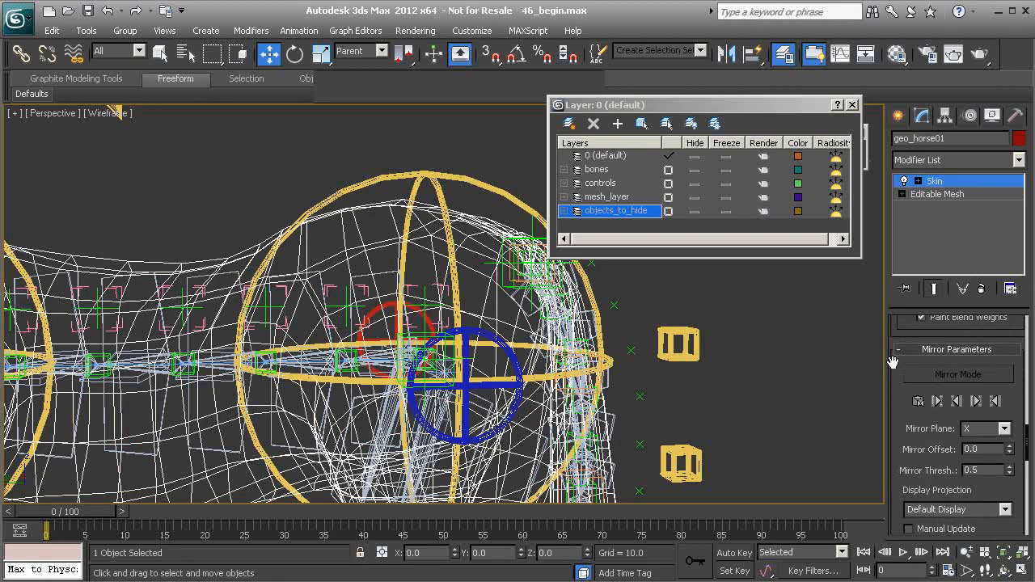
scroll(906, 366, "up", 5)
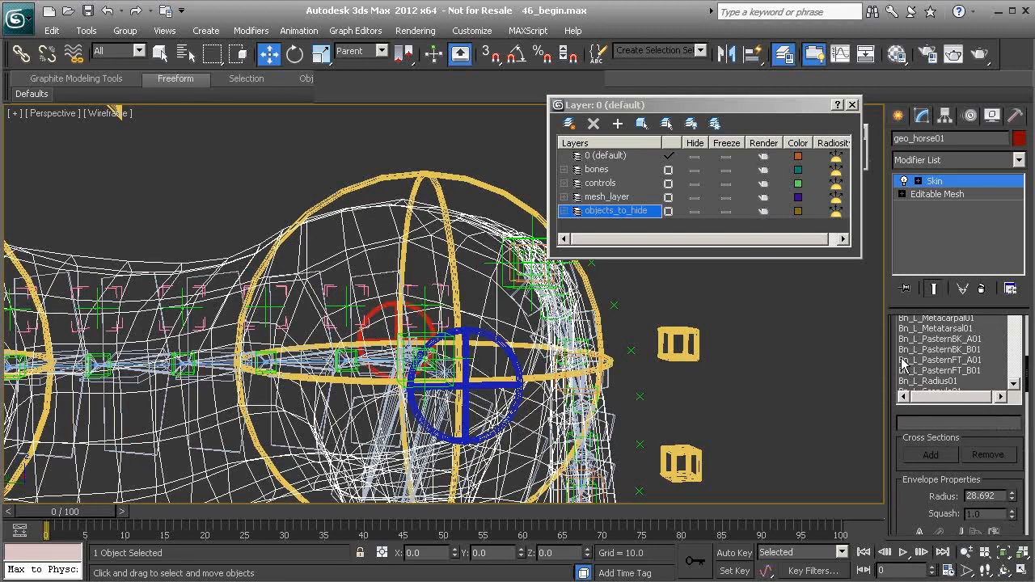
scroll(900, 364, "up", 4)
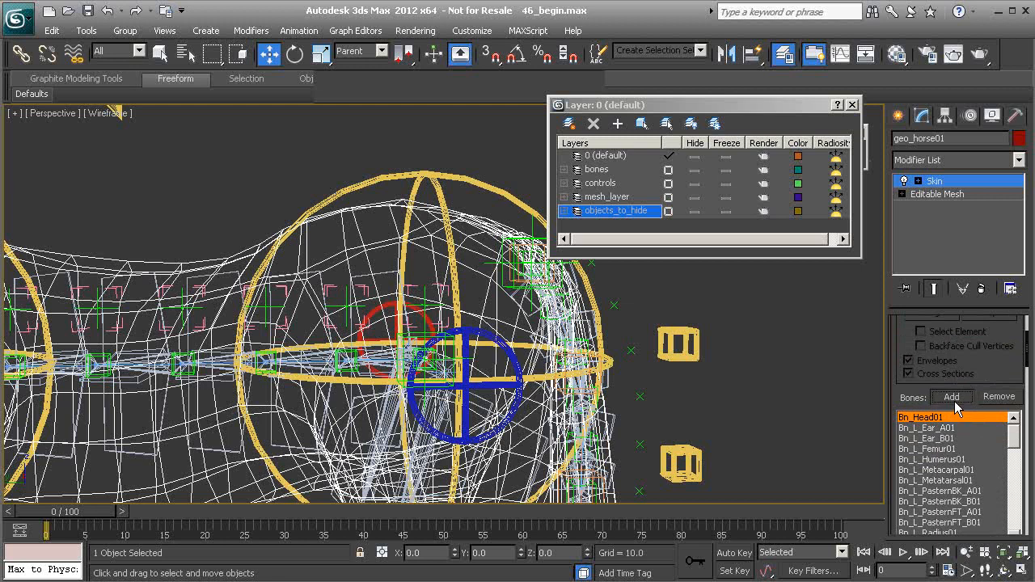
left_click(952, 396)
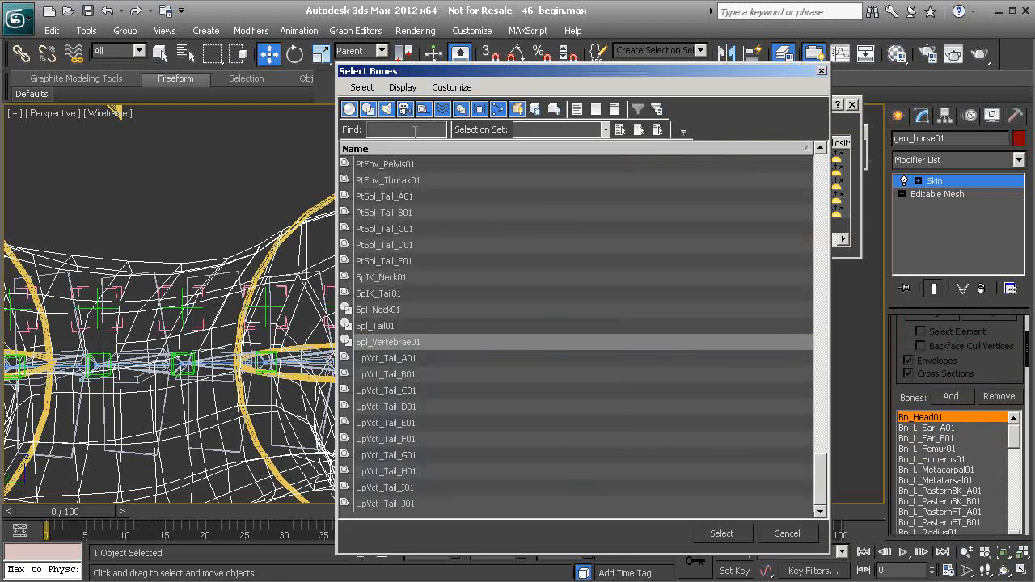
type("bn")
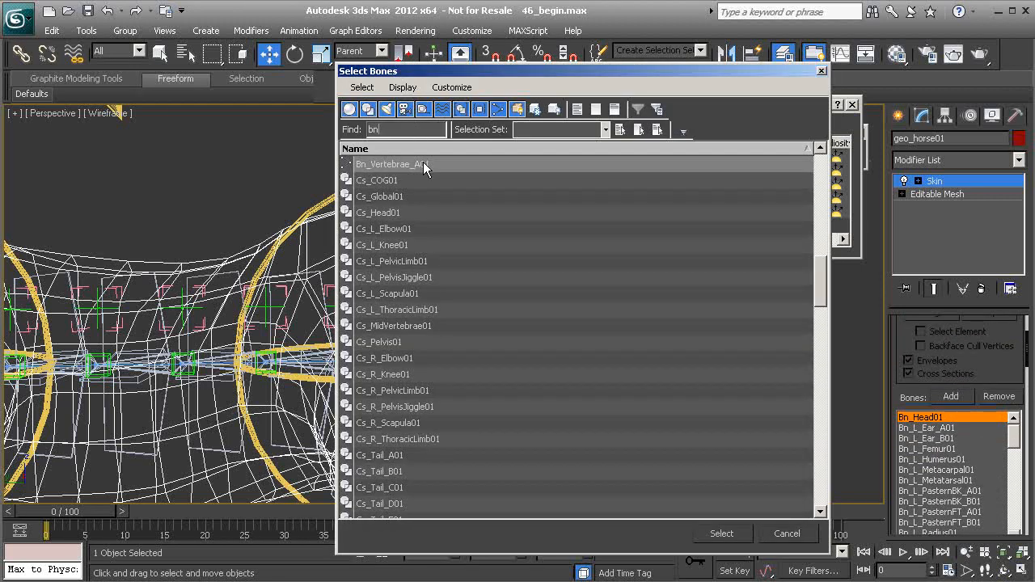
left_click(423, 163)
left_click(718, 532)
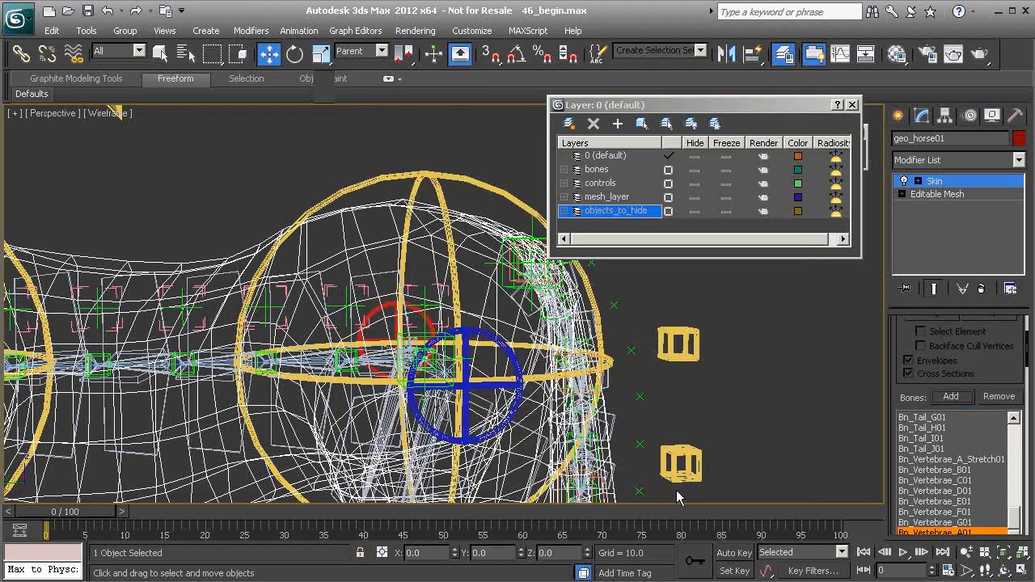
Examine the vertebra envelopes around the pelvis in the viewport
mouse_move(895, 398)
left_mouse_down()
mouse_move(909, 265)
mouse_move(907, 396)
mouse_move(907, 250)
mouse_move(896, 383)
left_mouse_up()
middle_click_drag(389, 275, 432, 272)
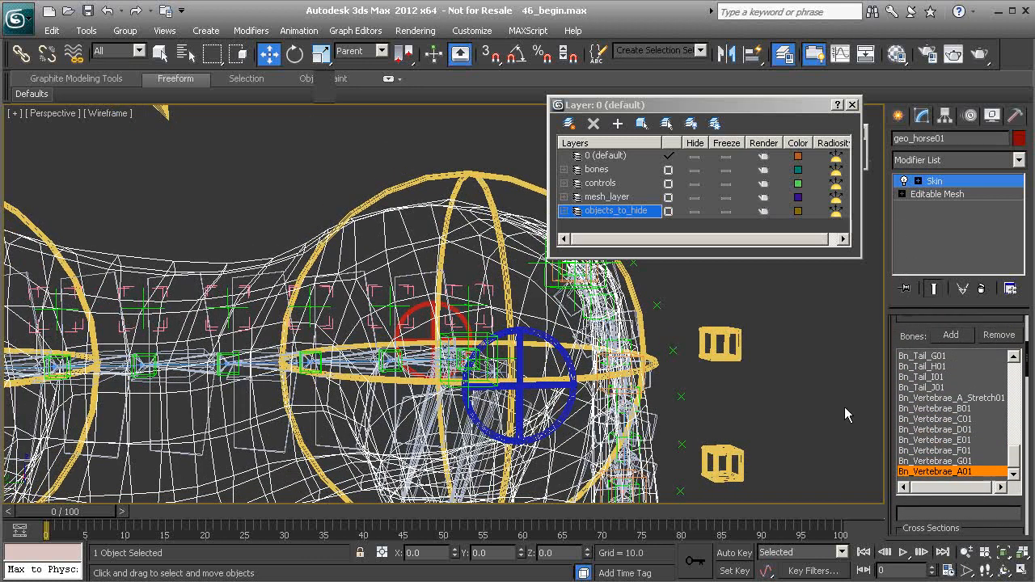
left_click_drag(893, 355, 895, 318)
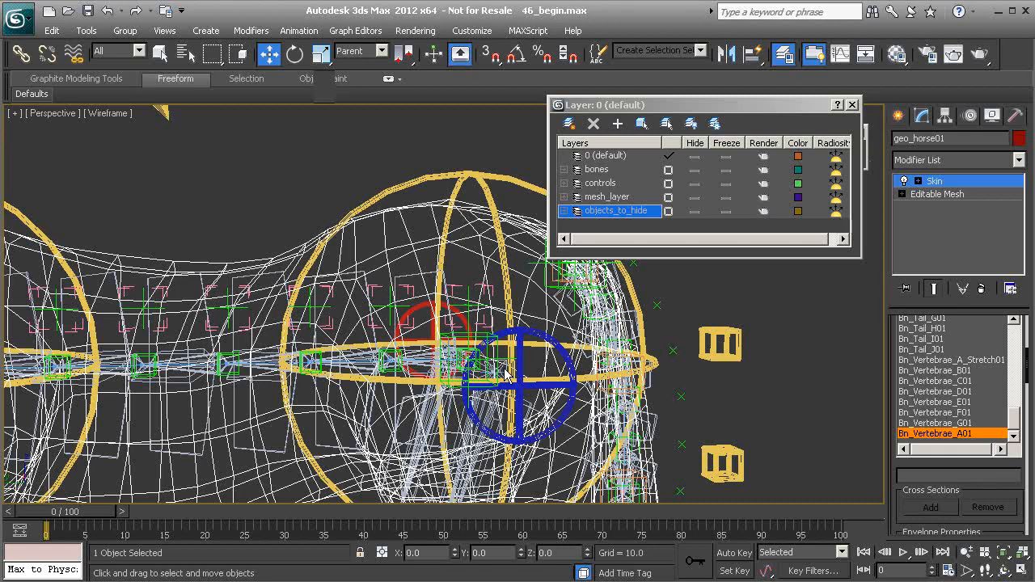
middle_click_drag(480, 356, 457, 337)
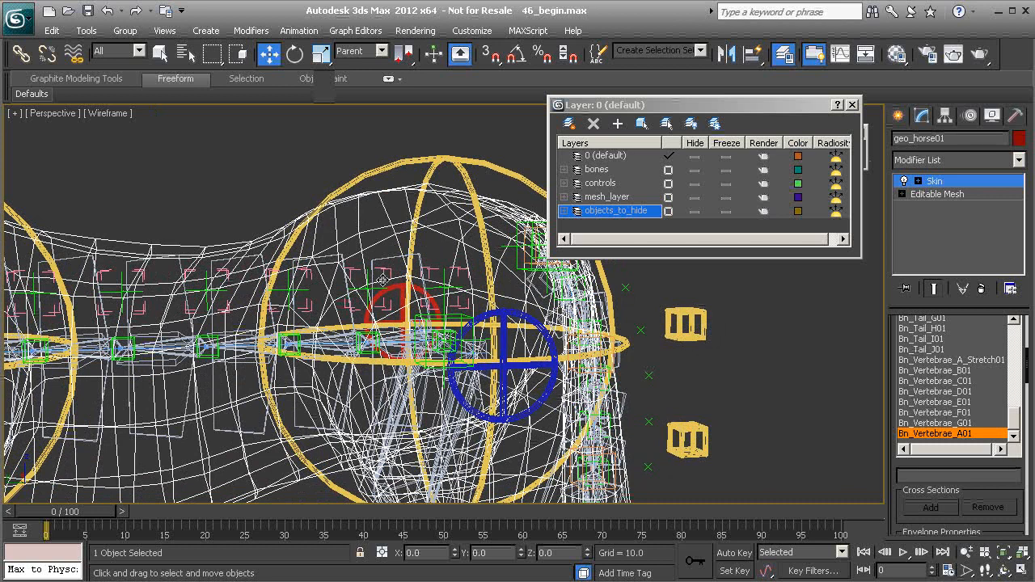
middle_click_drag(417, 323, 467, 330, "alt")
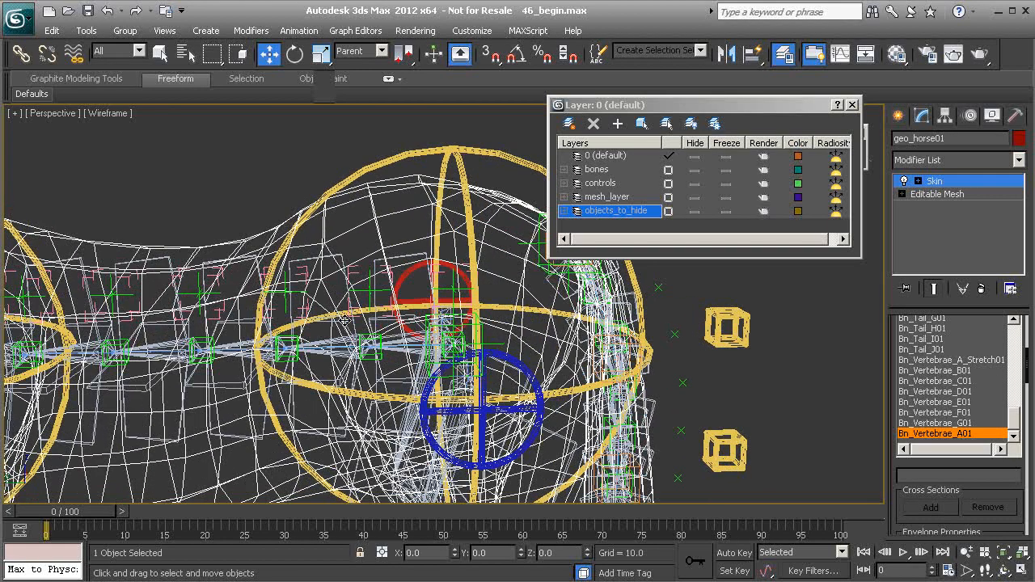
scroll(396, 315, "down", 5)
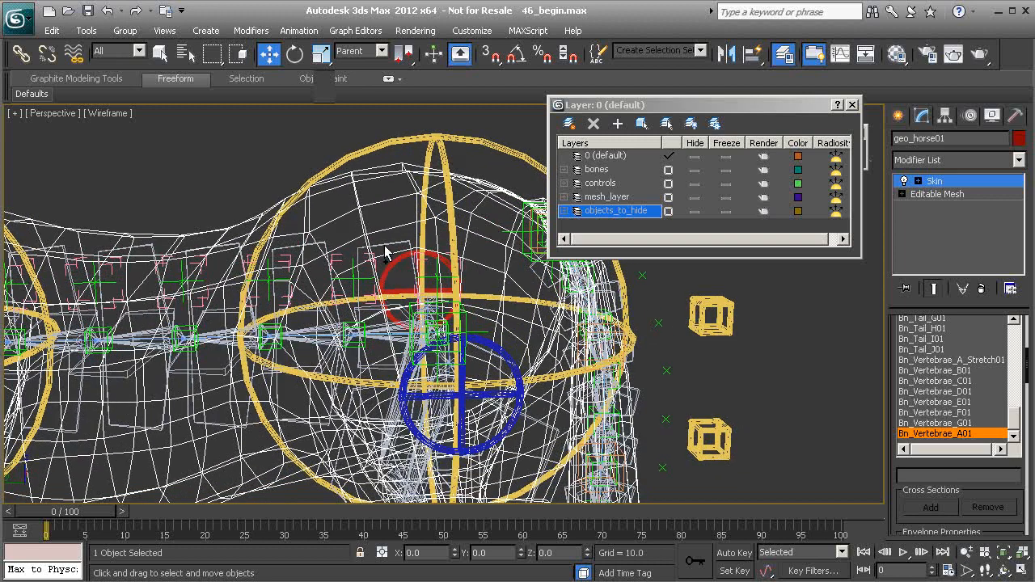
scroll(485, 327, "up", 2)
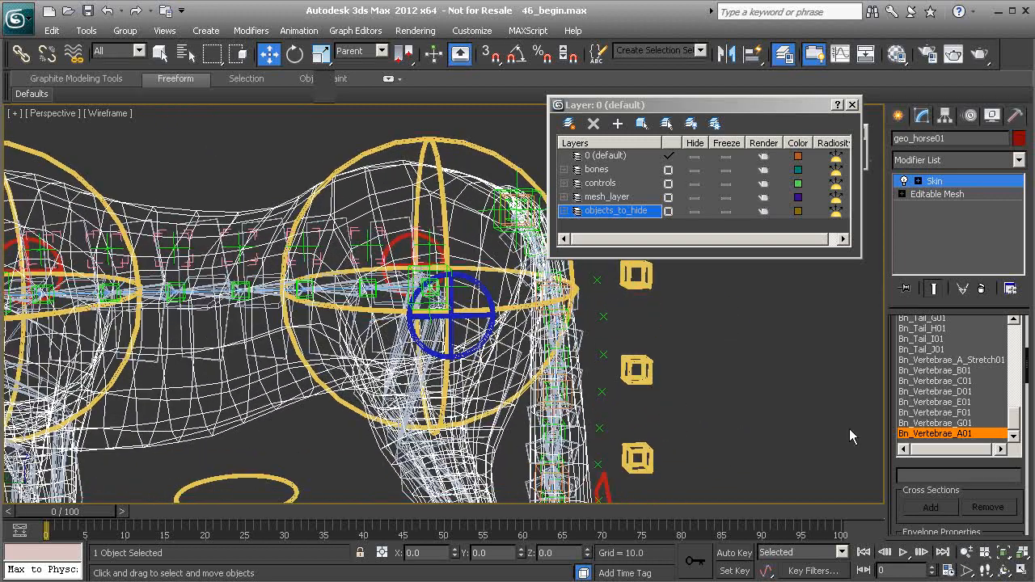
scroll(899, 487, "down", 5)
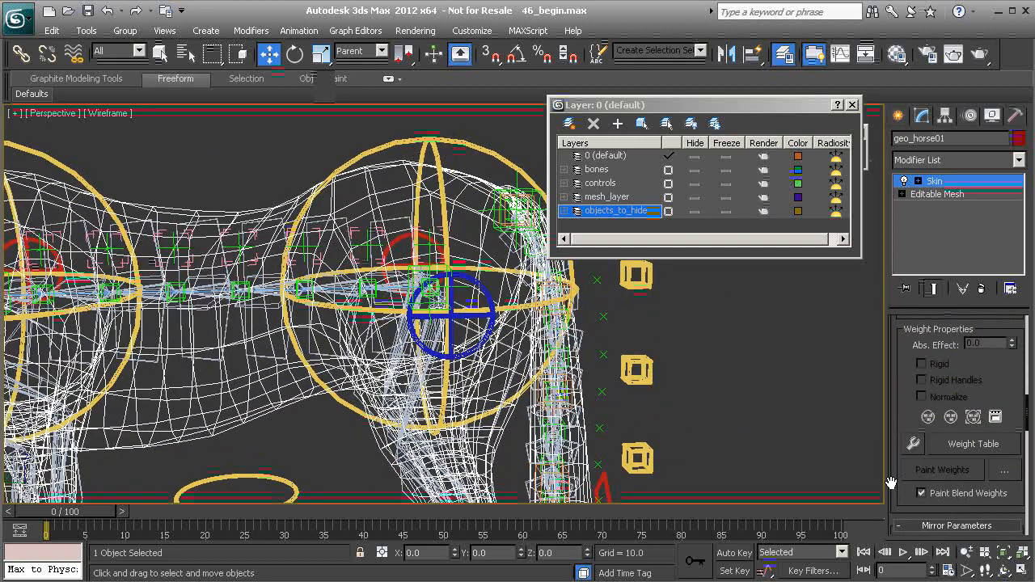
Load the skin envelopes from the horseWeights.env file onto the horse's Skin modifier
left_click_drag(896, 485, 904, 377)
scroll(905, 377, "down", 8)
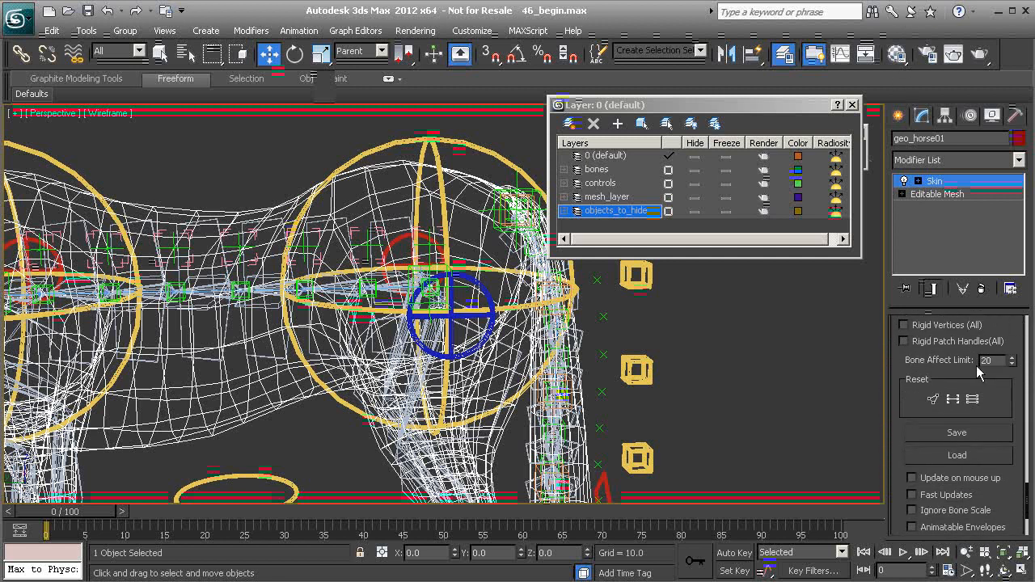
left_click(966, 455)
left_click(174, 124)
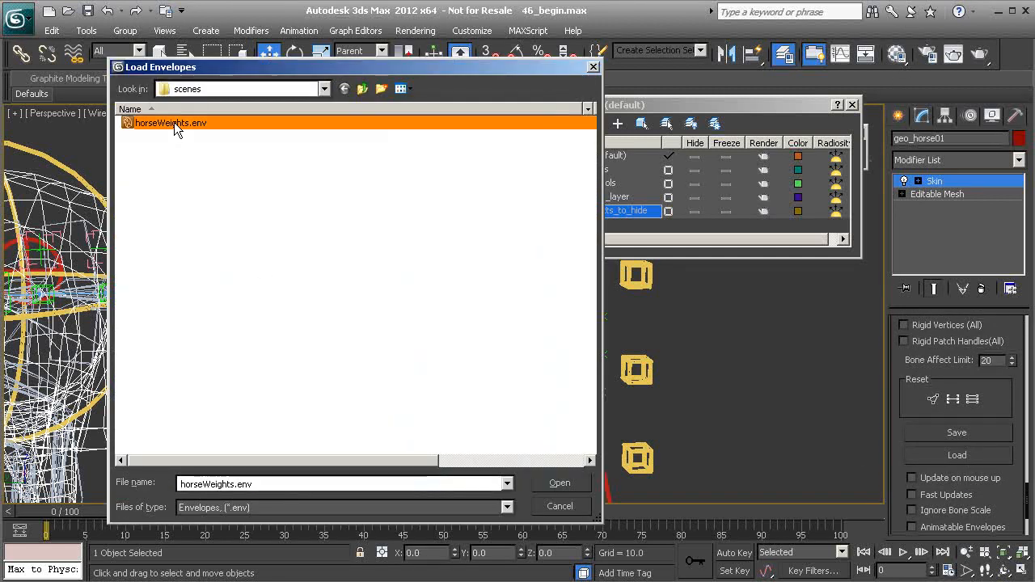
left_click(554, 483)
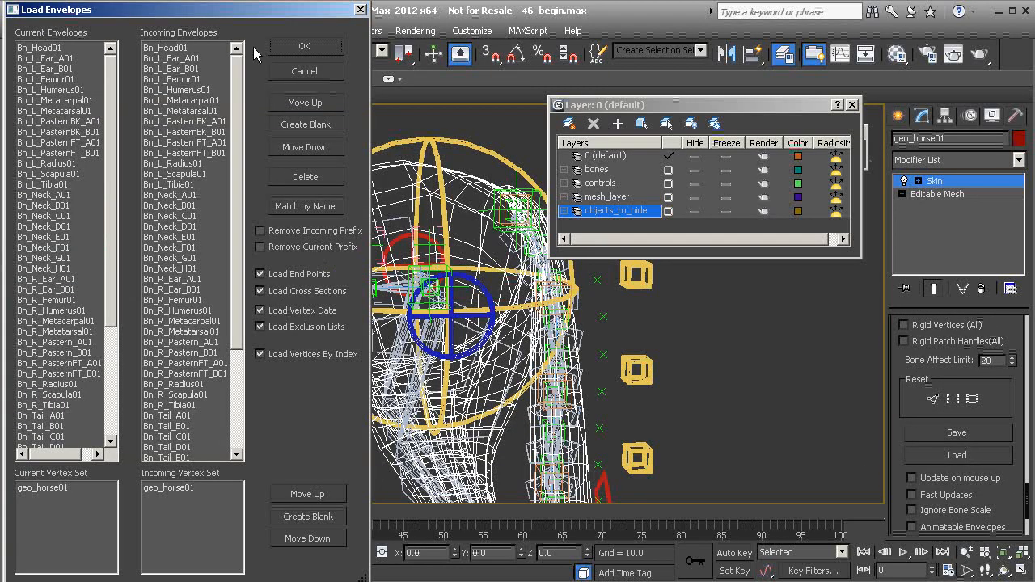
Match the incoming envelopes to the current bones by name and apply the load
left_click_drag(234, 11, 275, 28)
scroll(267, 197, "down", 4)
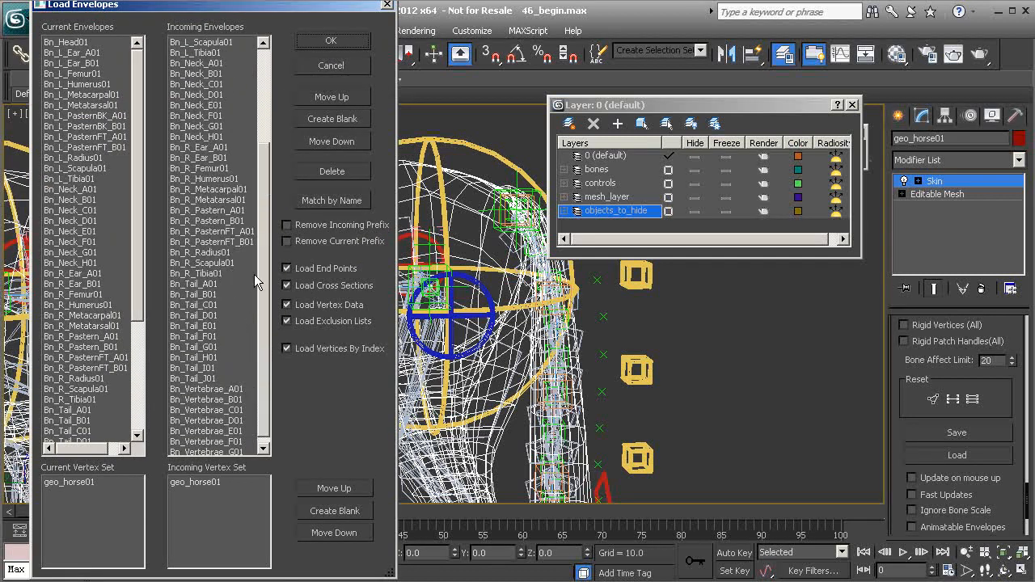
left_click_drag(140, 249, 150, 434)
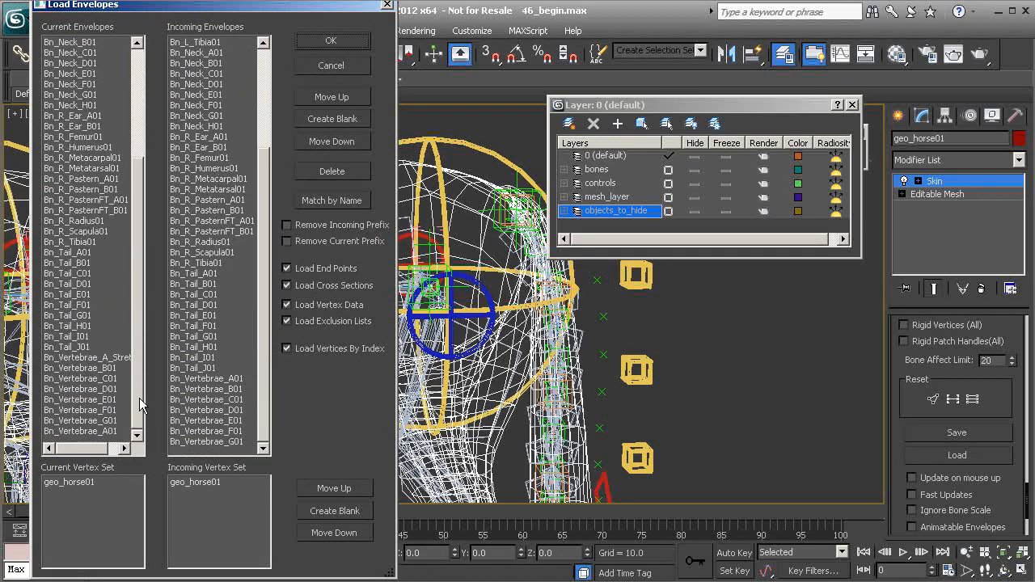
left_click(331, 199)
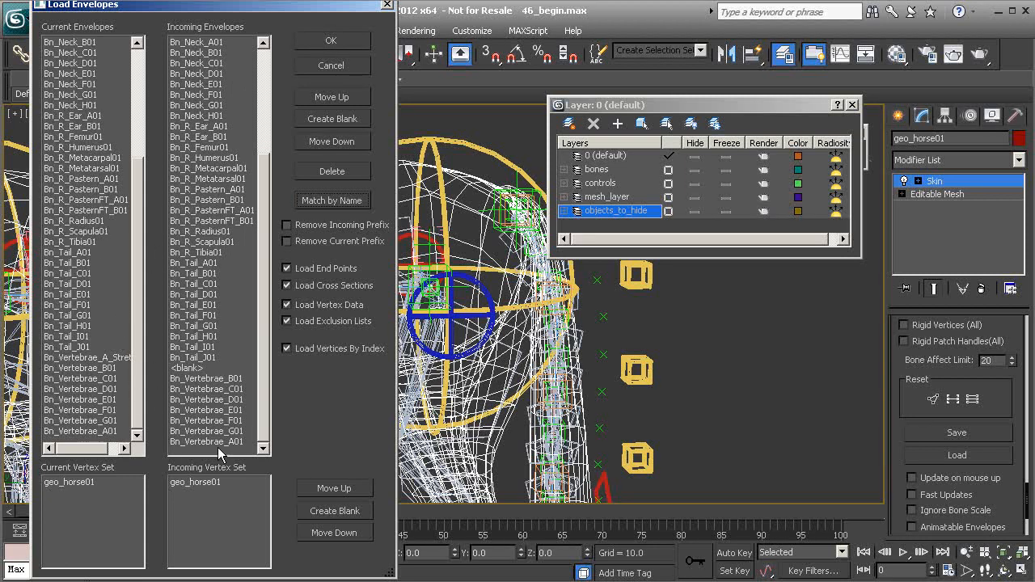
left_click(331, 40)
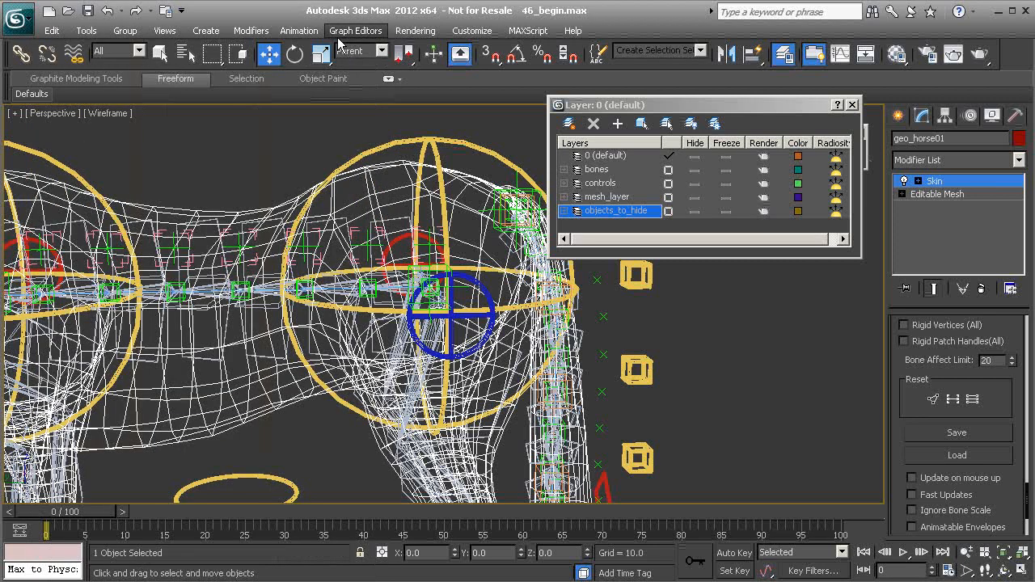
Inspect the Cs_Pelvis01 control and the surrounding spine bones in shaded and wireframe views
middle_click_drag(408, 271, 368, 302)
scroll(368, 302, "down", 3)
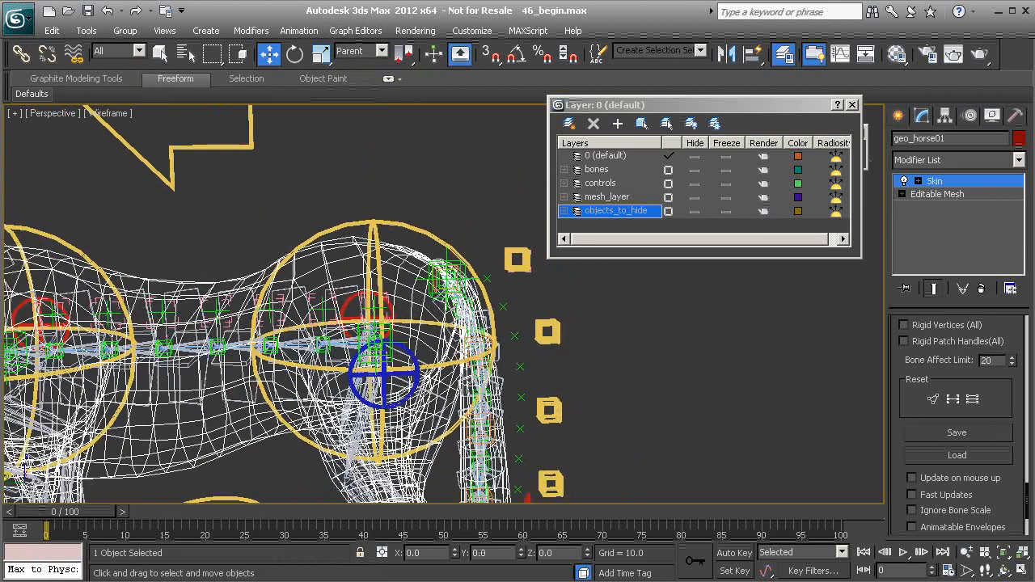
left_click(416, 243)
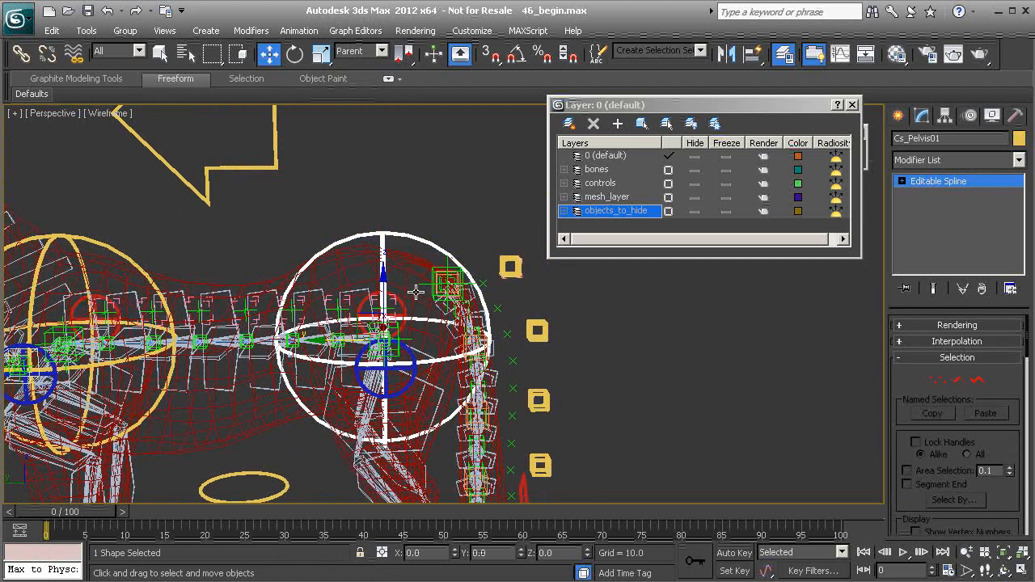
key("F3")
mouse_move(407, 295)
middle_mouse_down()
mouse_move(386, 277)
mouse_move(378, 290)
mouse_move(371, 268)
middle_mouse_up()
scroll(371, 269, "down", 1)
left_click_drag(354, 296, 501, 299)
middle_click_drag(536, 316, 447, 326)
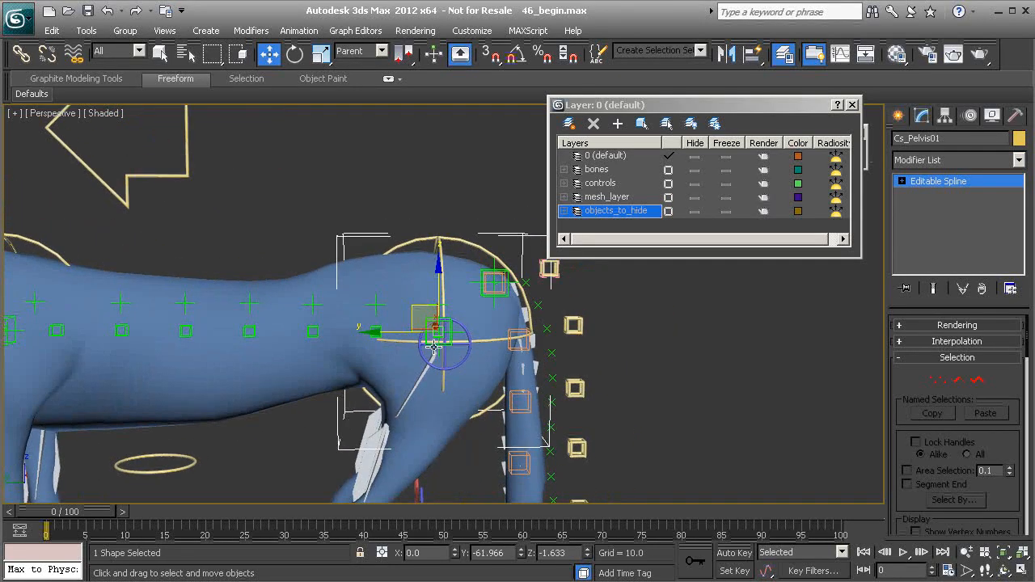
middle_click_drag(463, 395, 400, 379)
scroll(400, 379, "up", 2)
key("F3")
middle_click_drag(334, 293, 429, 294)
middle_click_drag(389, 351, 423, 338)
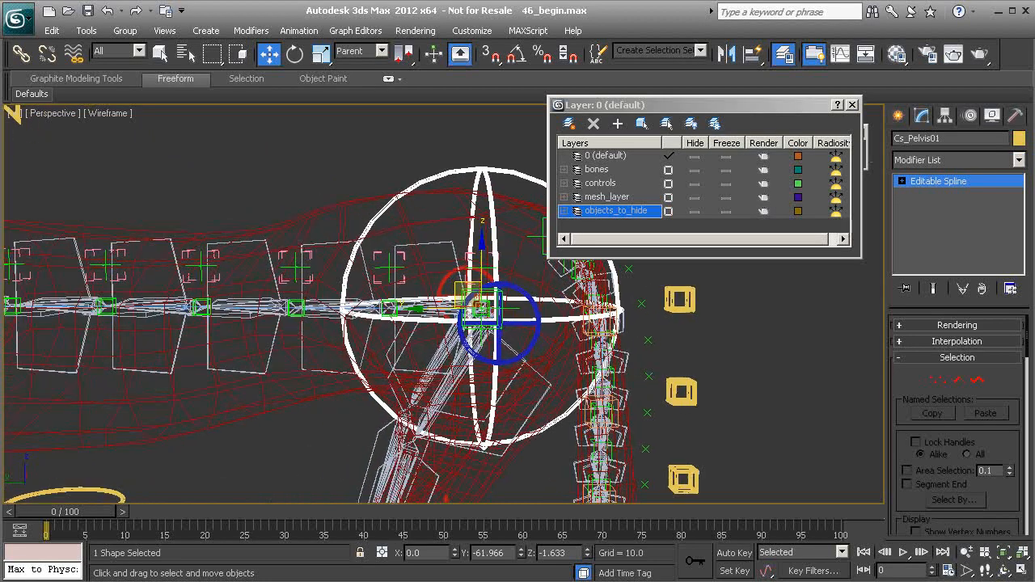
scroll(441, 238, "up", 3)
left_click(695, 211)
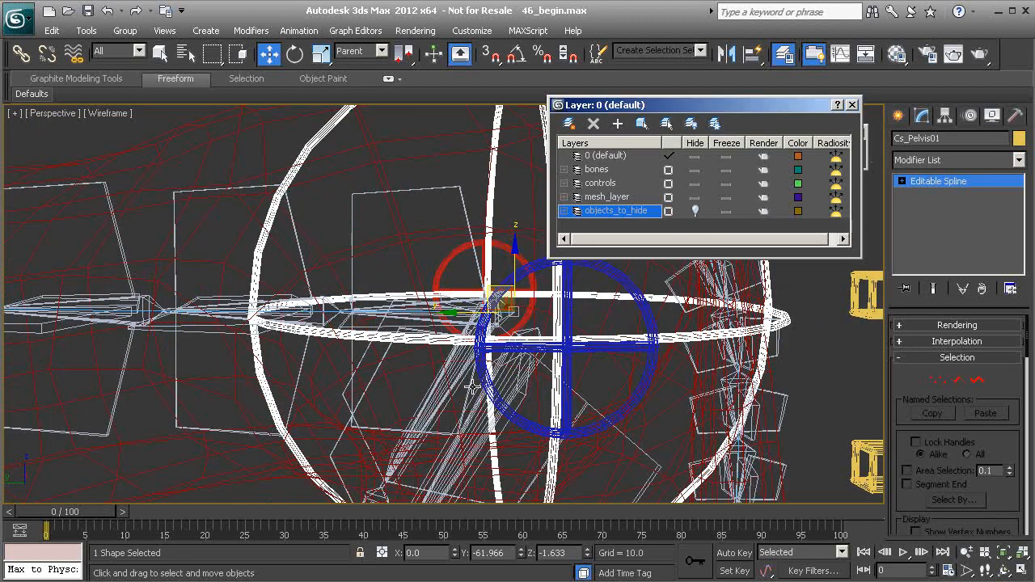
left_click(696, 210)
Select the Be_Vertebrae_A01 bone and delete the Position Constraint from its position list
scroll(441, 296, "up", 4)
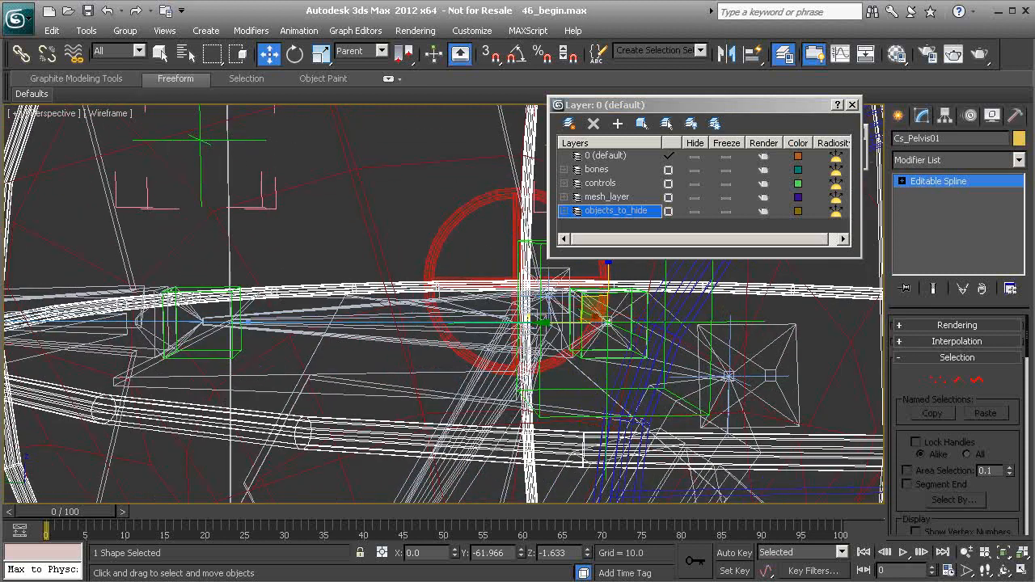
middle_click_drag(223, 357, 287, 372)
scroll(287, 374, "up", 2)
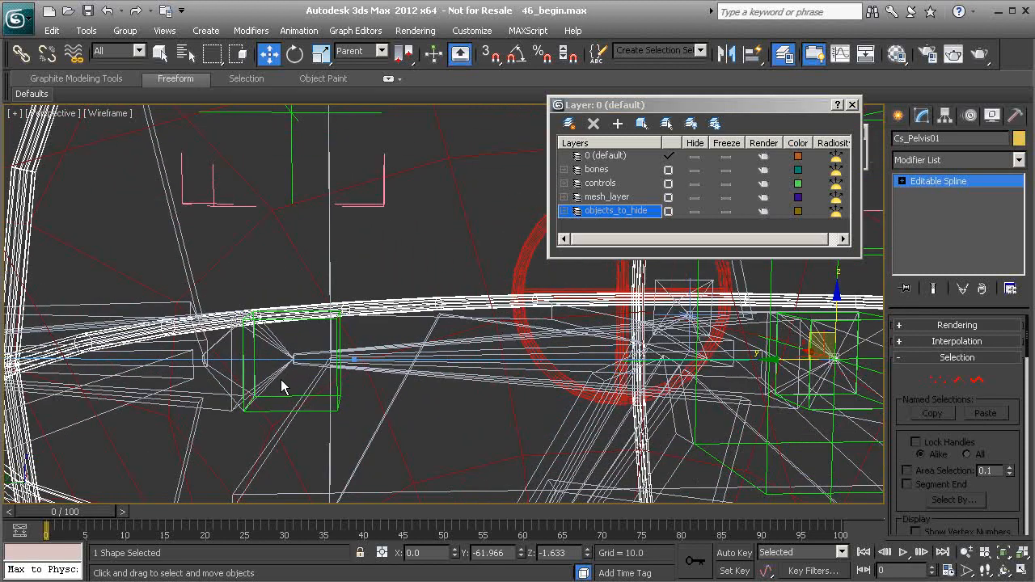
left_click(280, 377)
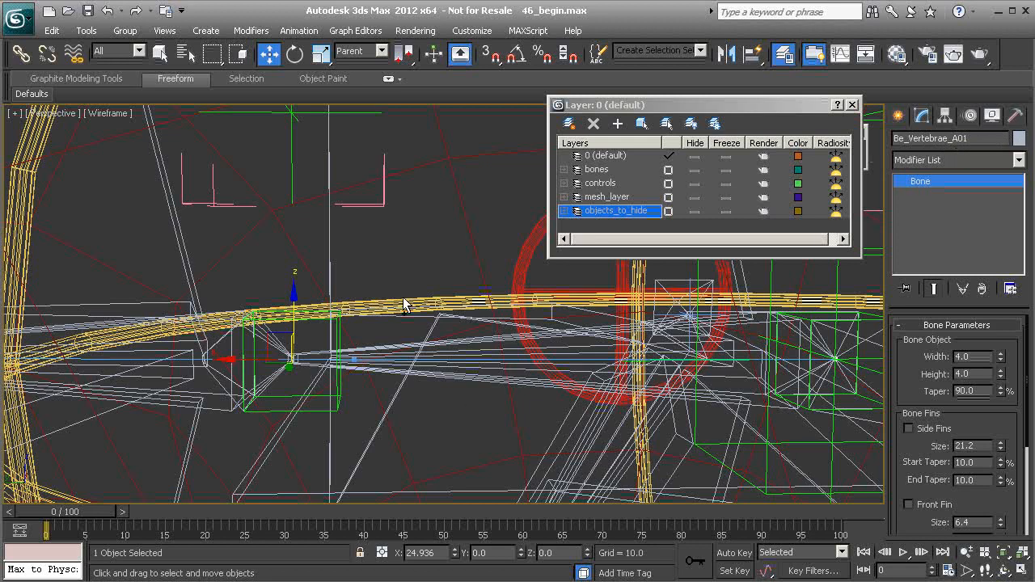
scroll(416, 336, "down", 3)
middle_click_drag(477, 300, 435, 287)
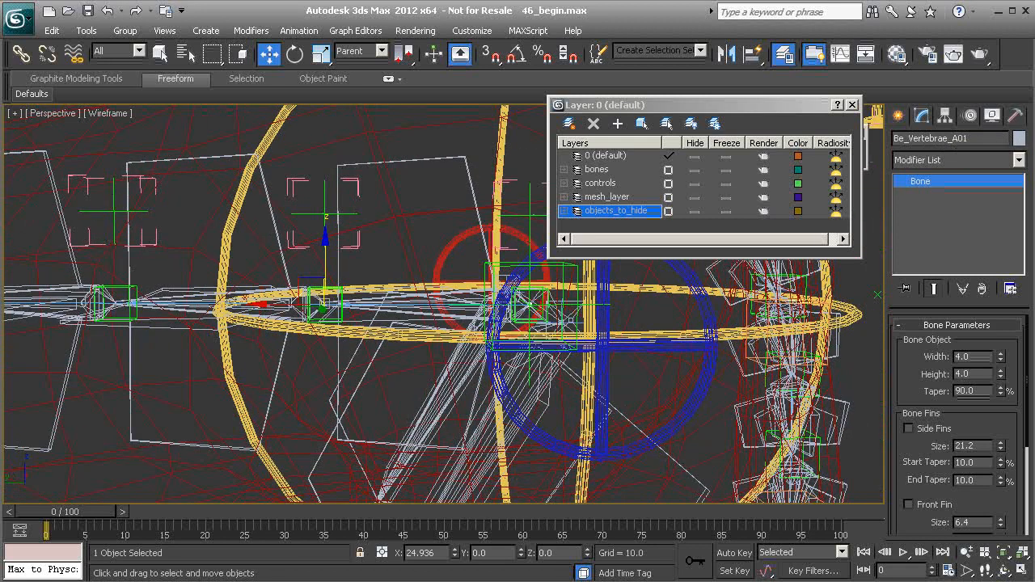
left_click(969, 116)
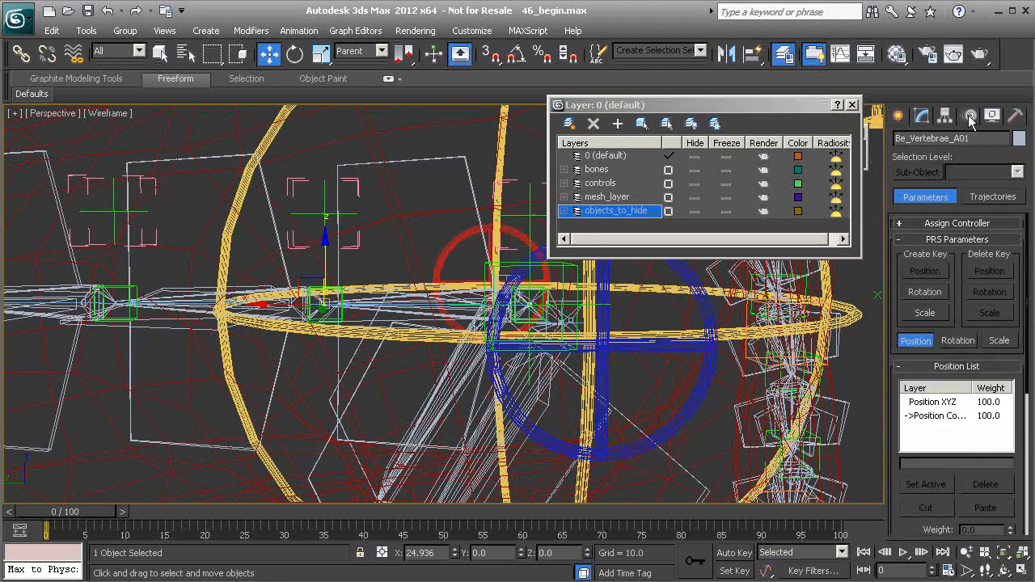
left_click(936, 416)
left_click(984, 483)
Undo the Position Constraint deletion on the vertebra bone
scroll(415, 270, "down", 3)
middle_click_drag(422, 308, 325, 307)
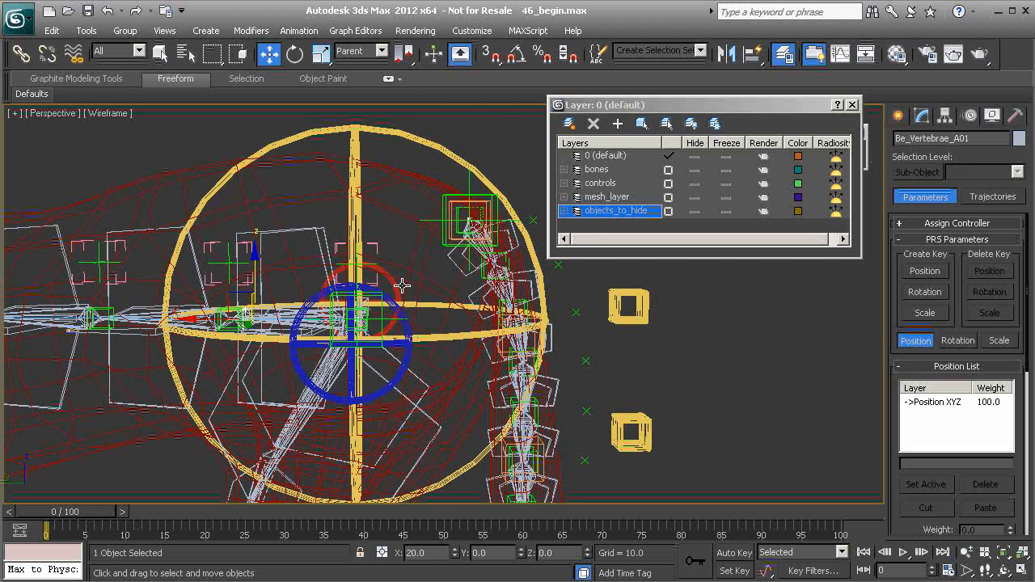
middle_click_drag(339, 239, 383, 242)
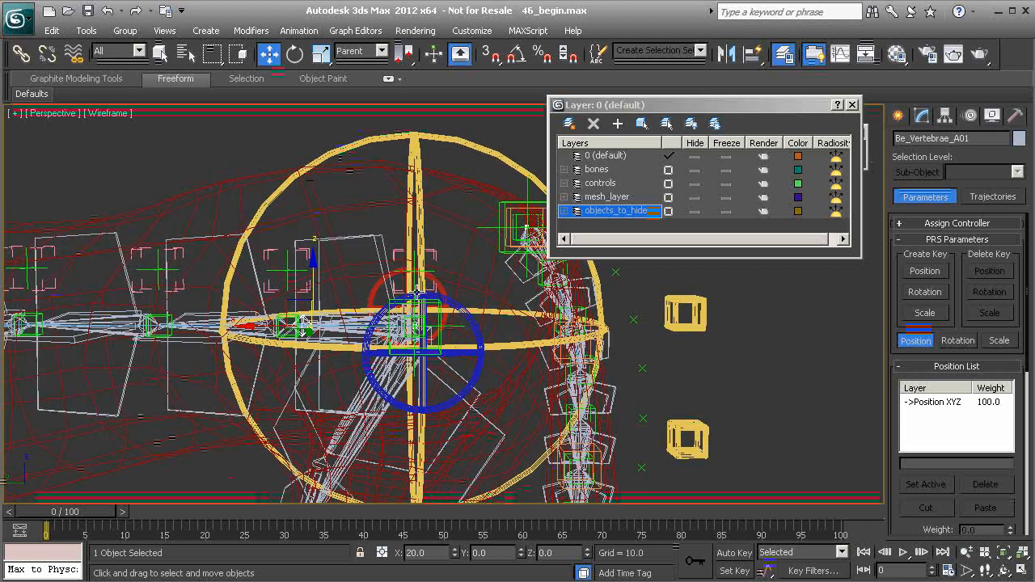
left_click(405, 264)
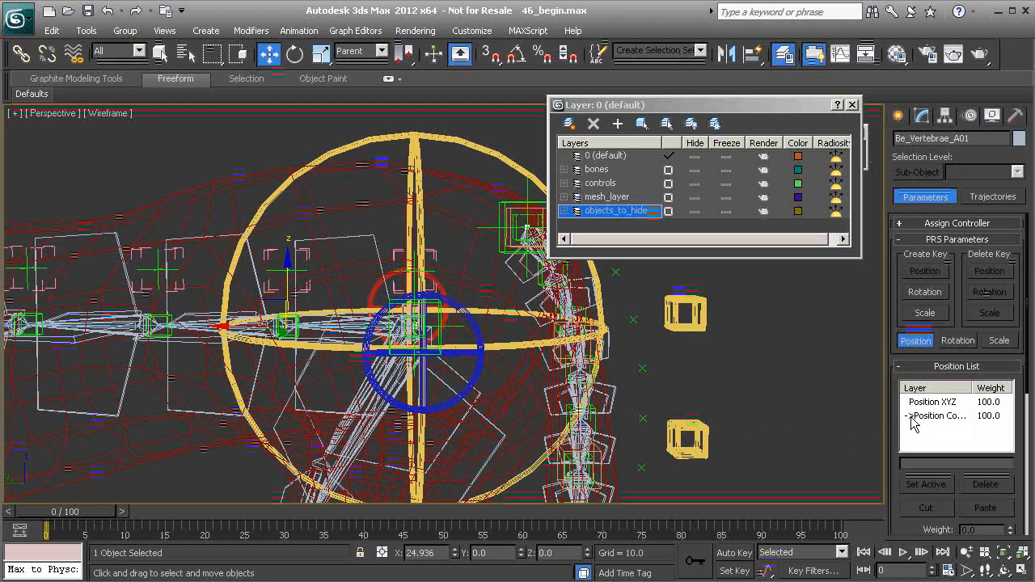
Delete the Position Constraint from the Be_Vertebrae_A01 bone's position list again
left_click(938, 416)
left_click(995, 485)
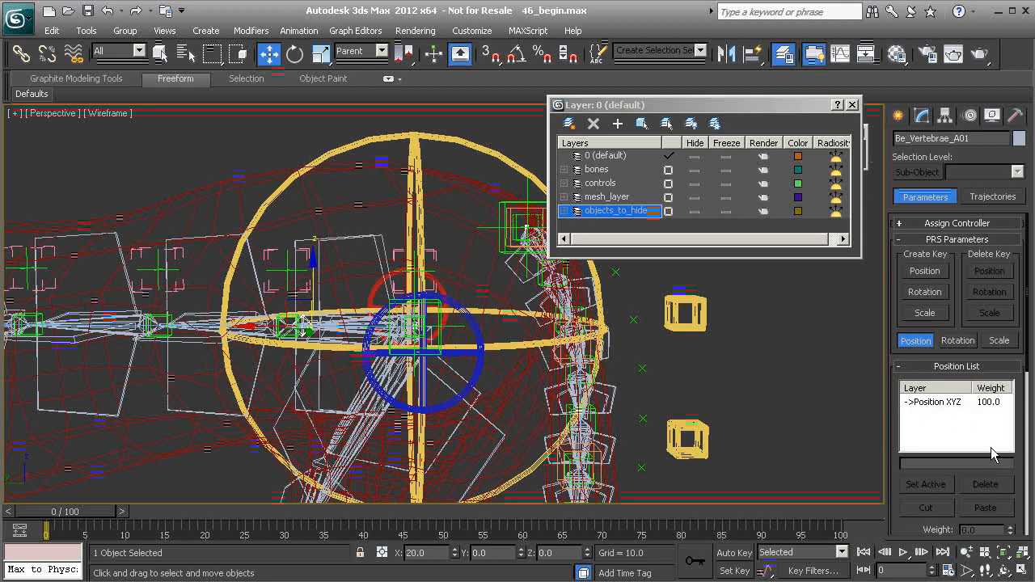
middle_click_drag(408, 262, 346, 252)
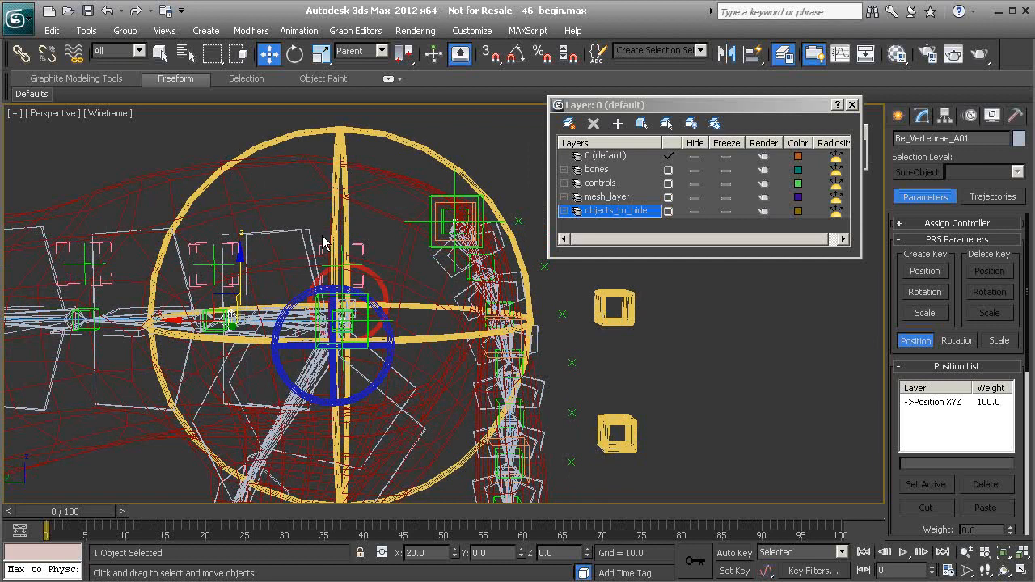
key("F3")
middle_click_drag(322, 237, 325, 294, "alt")
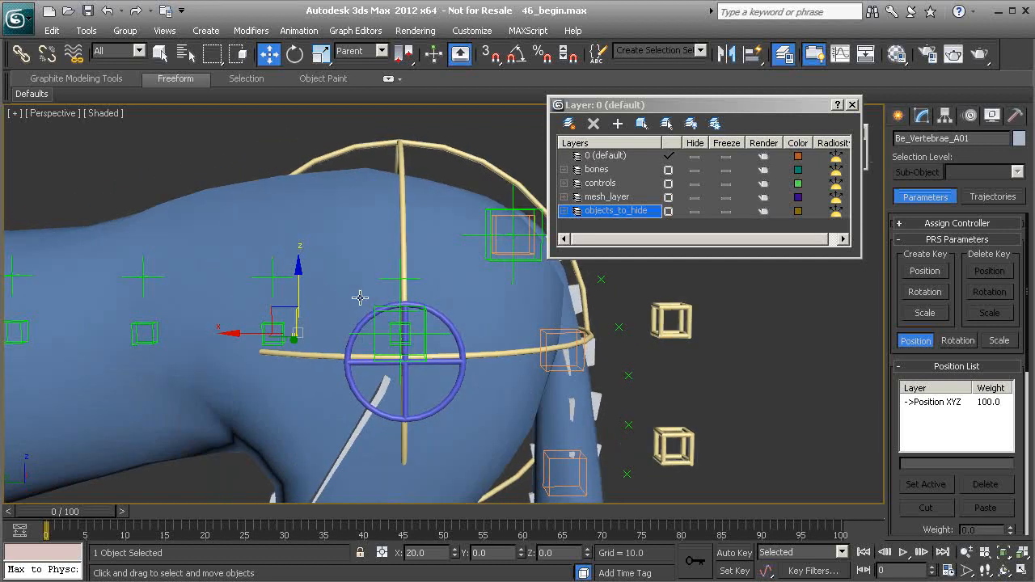
middle_click_drag(347, 237, 347, 363, "ctrl+alt")
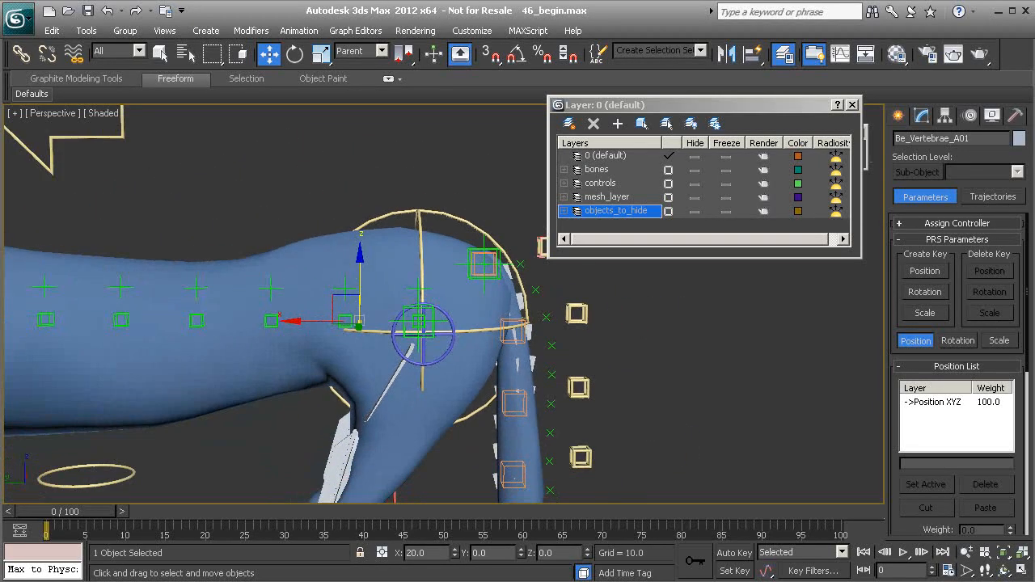
Select the Cs_Pelvis01 control and test-move it, cancelling the move
left_click(421, 216)
middle_click_drag(475, 405, 498, 390)
middle_click_drag(423, 280, 453, 326, "alt")
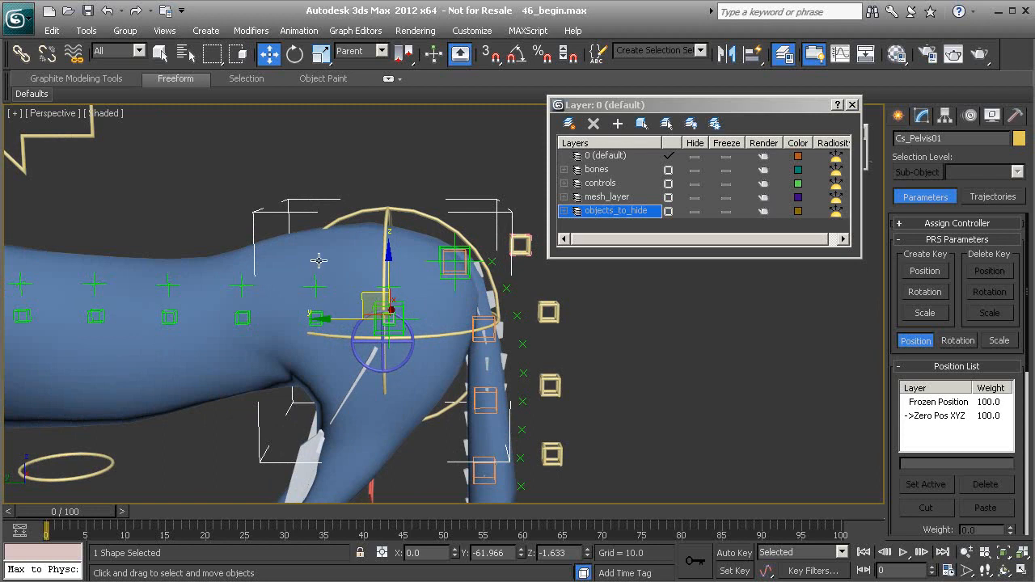
right_click(249, 158)
left_click(206, 130)
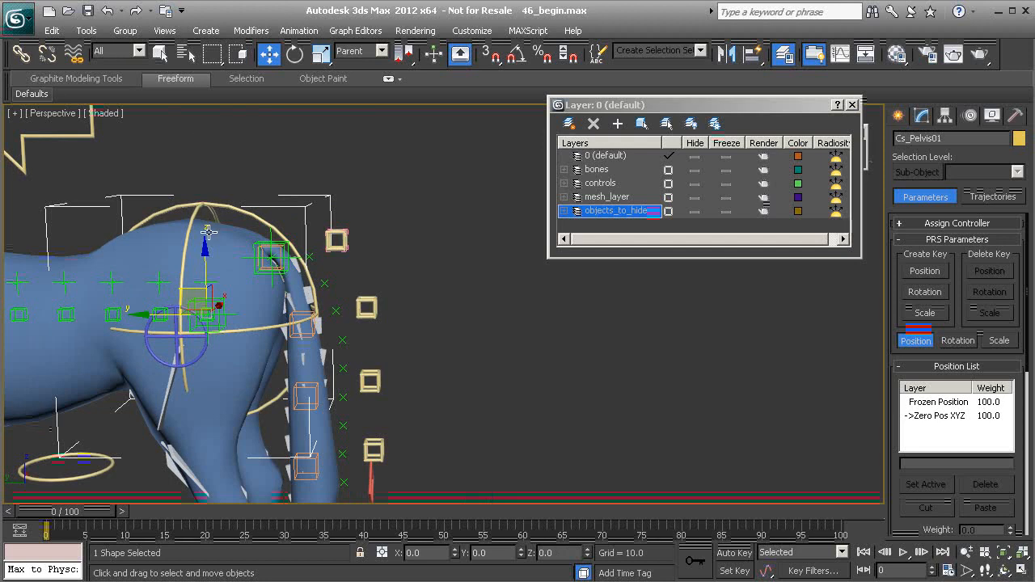
Hide the objects_to_hide layer
middle_click_drag(208, 226, 384, 224)
scroll(356, 267, "down", 3)
middle_click_drag(303, 332, 416, 322, "alt")
scroll(470, 330, "down", 2)
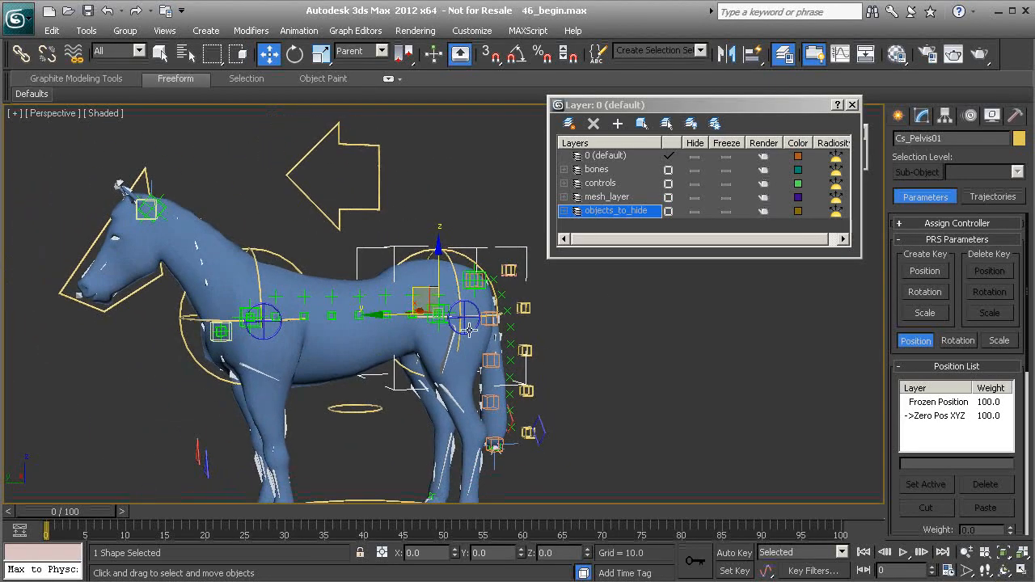
left_click(692, 212)
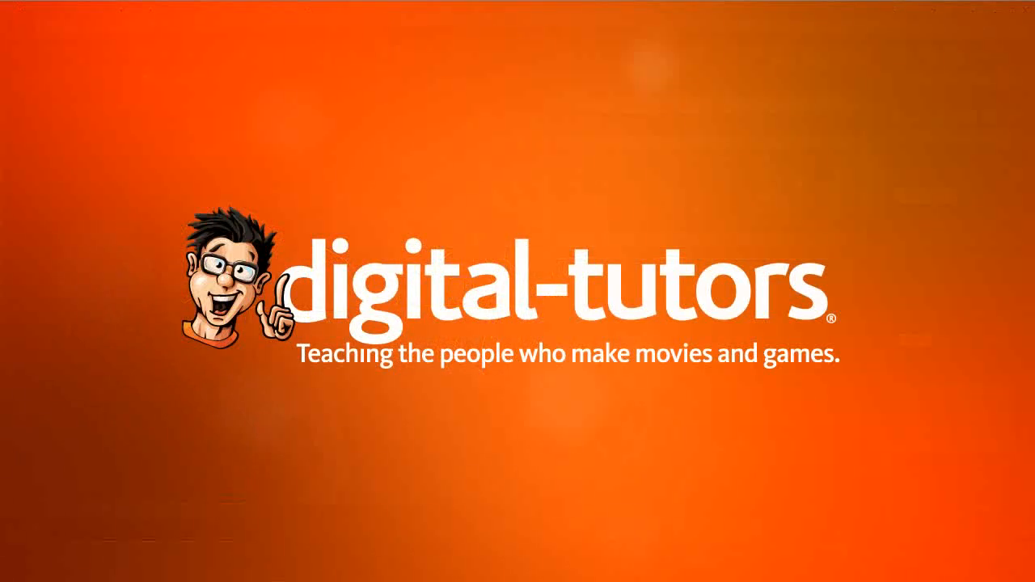